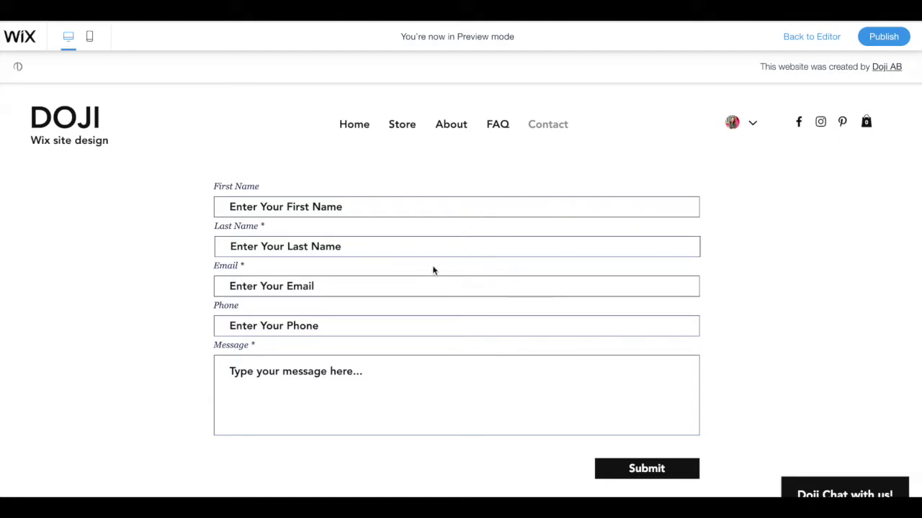
Leave the preview and select the whole contact form on the Contact page in the editor.
left_click(814, 41)
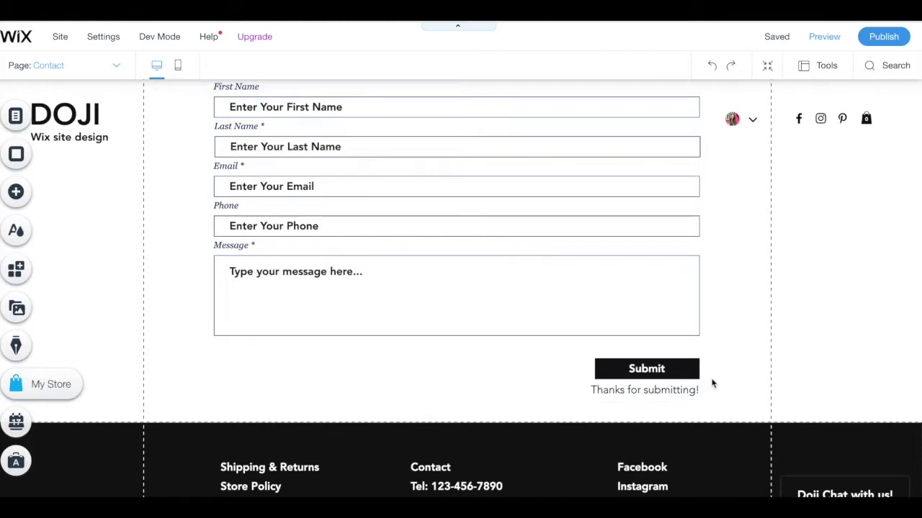
scroll(578, 283, "up", 1)
scroll(579, 284, "up", 1)
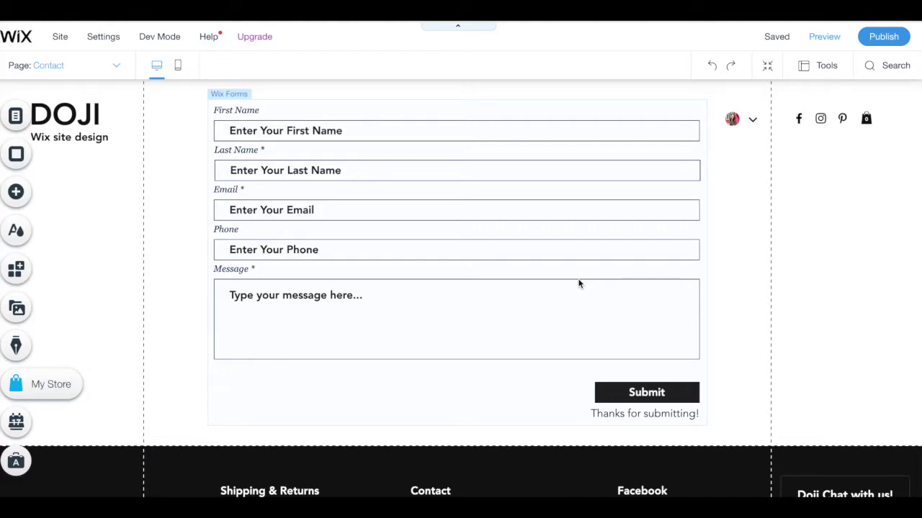
scroll(586, 242, "up", 2)
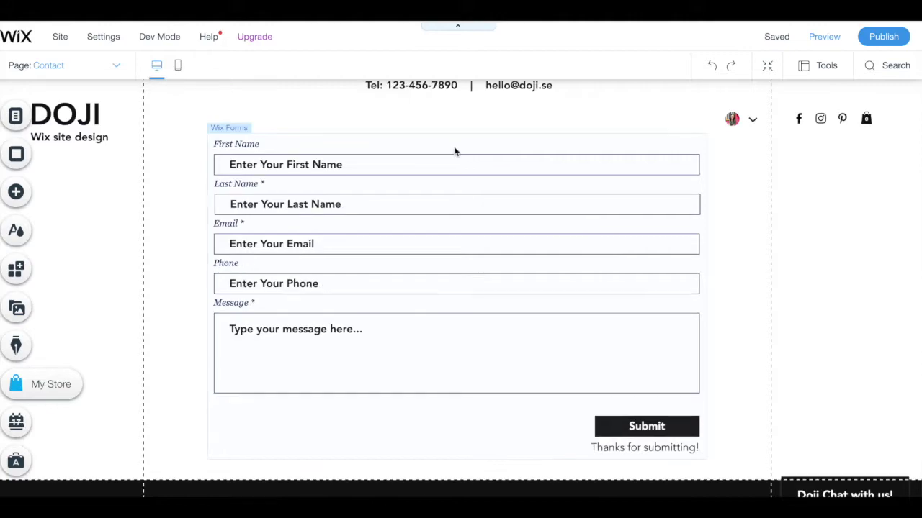
scroll(286, 422, "down", 1)
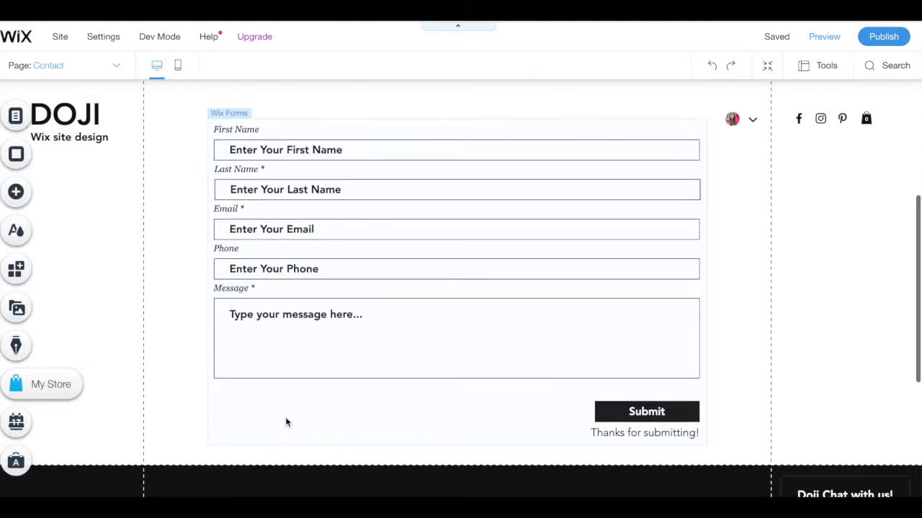
left_click(312, 408)
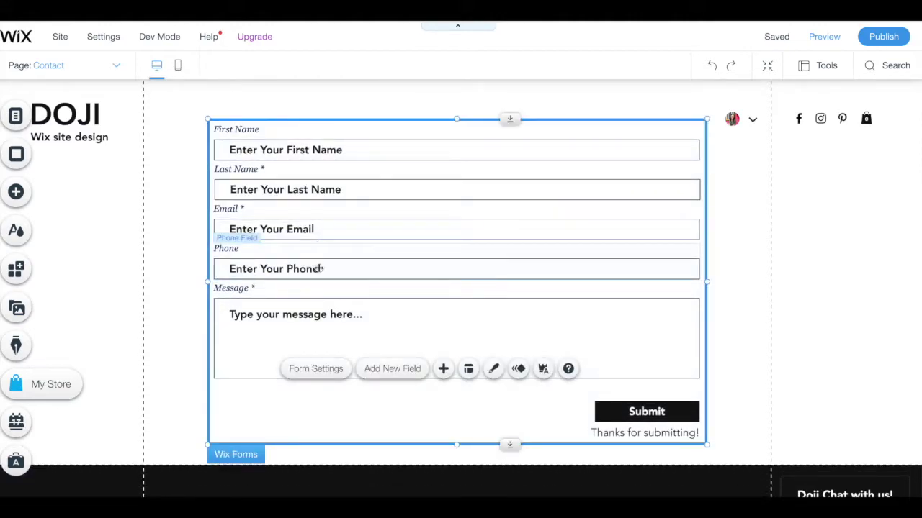
left_click(317, 269)
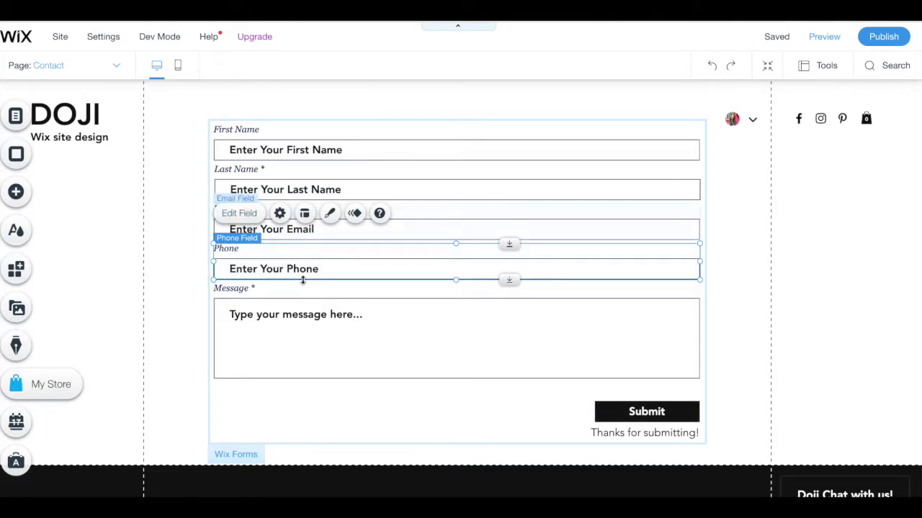
left_click(306, 397)
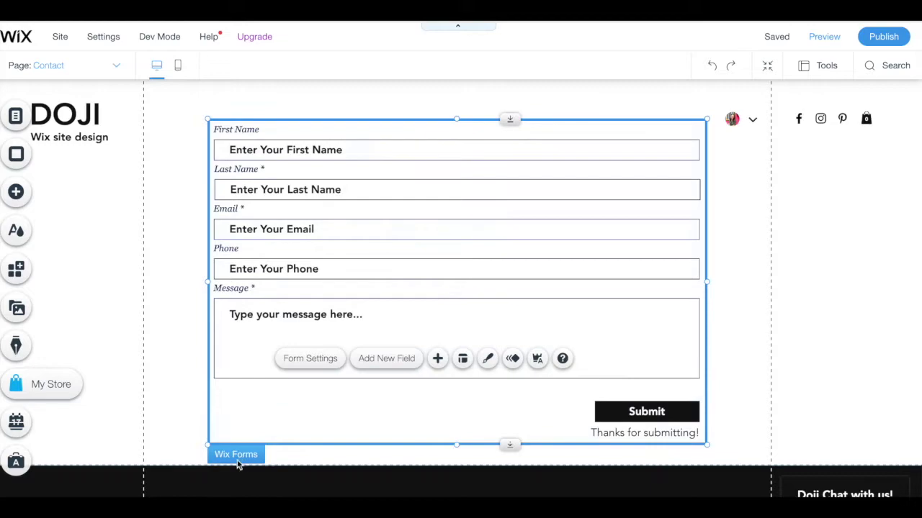
Check the form's name in its settings and create a "Send a thank you email" automation for it.
left_click(309, 358)
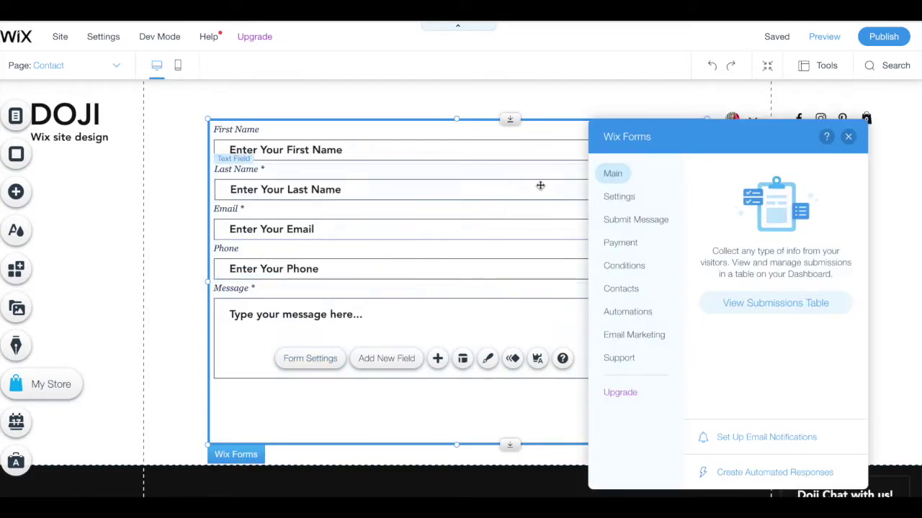
left_click(622, 205)
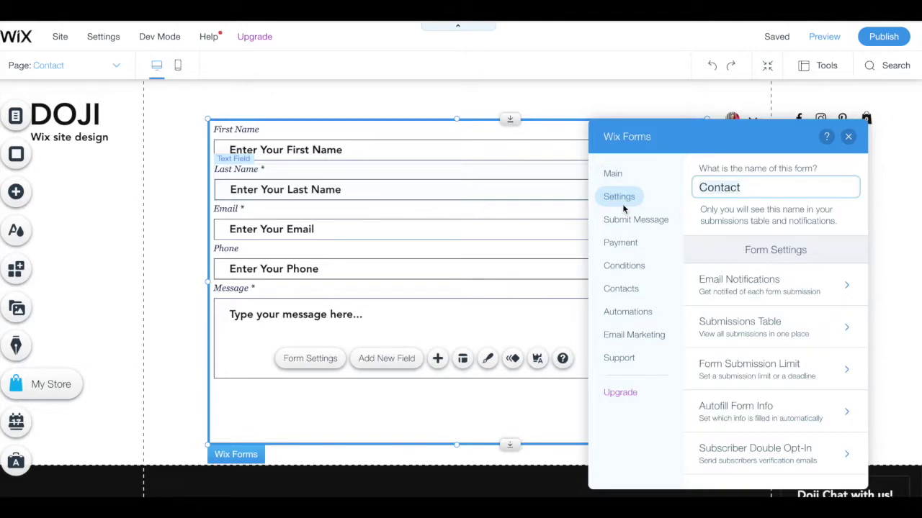
left_click(747, 186)
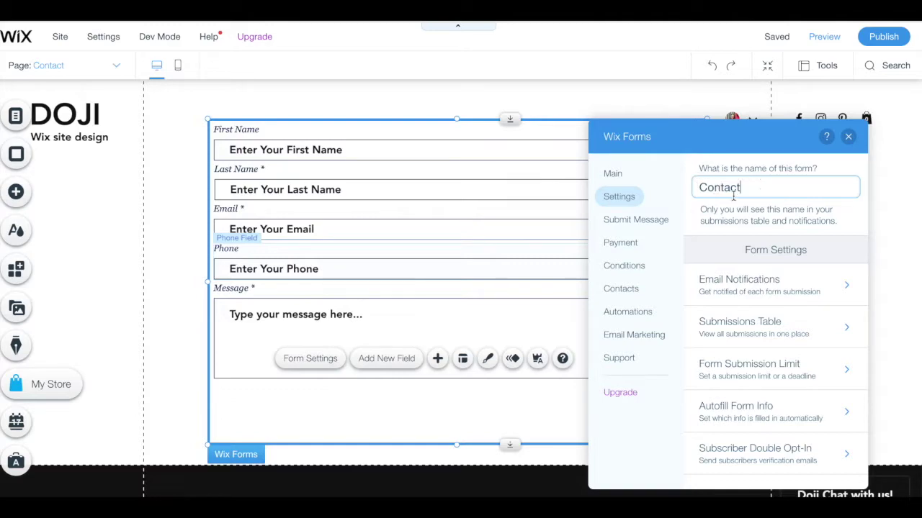
left_click(628, 314)
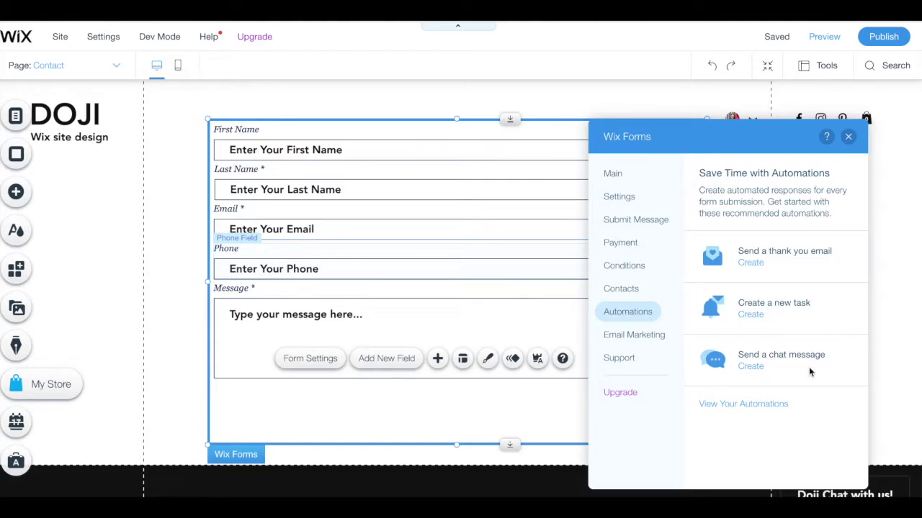
left_click(752, 264)
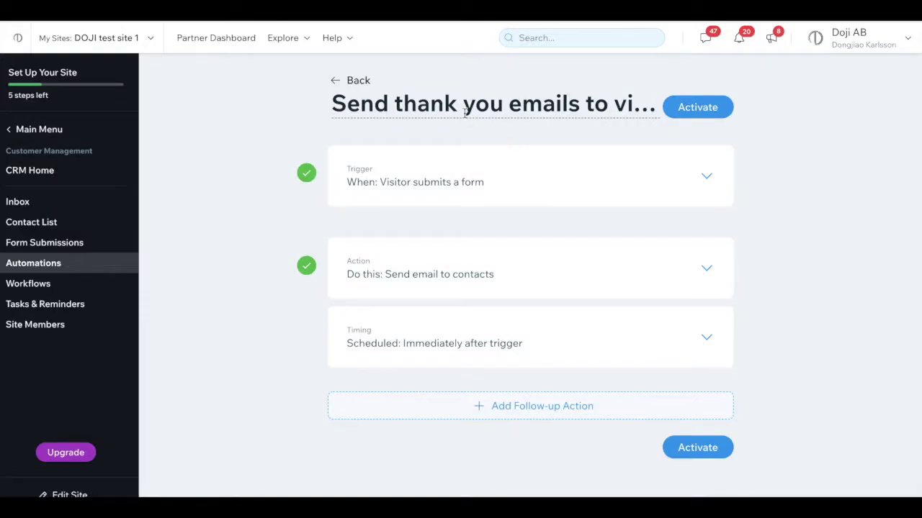
Rename the automation as "Thank you for the Contact".
left_click(422, 106)
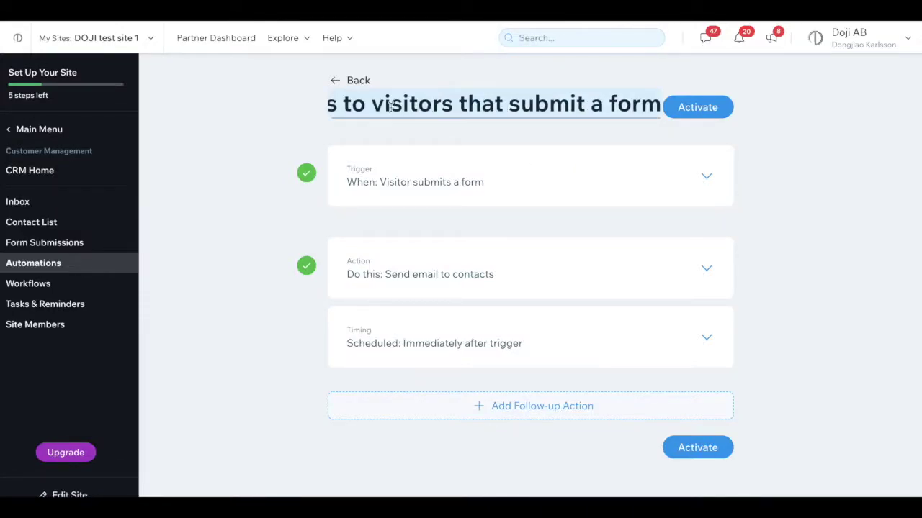
left_click(415, 106)
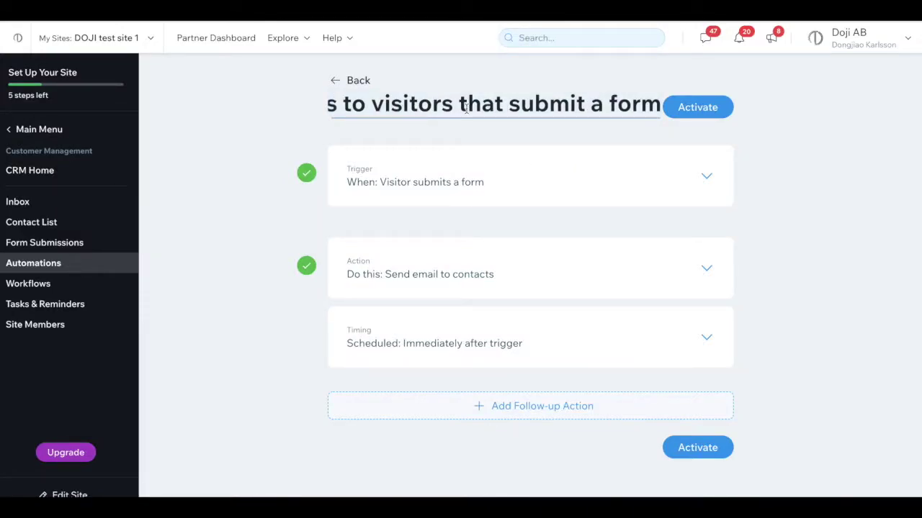
key("ctrl+a")
key("BackSpace")
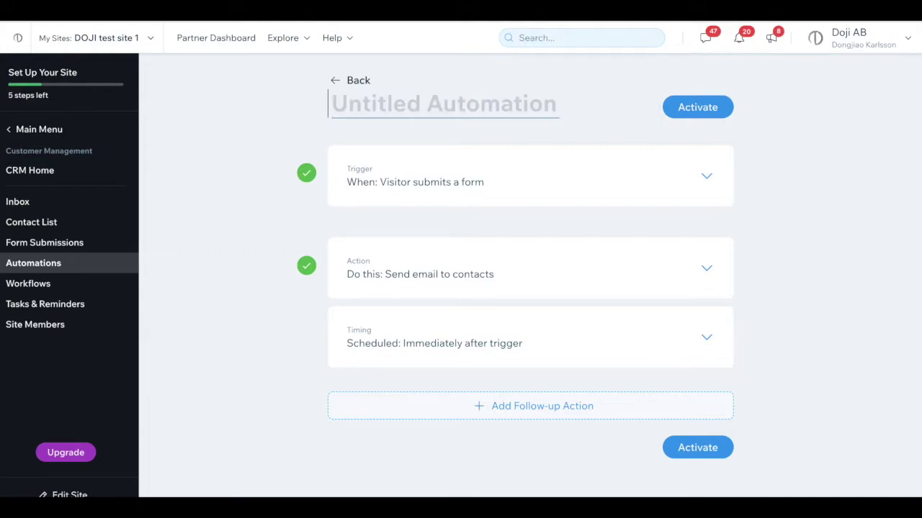
type("Thank f")
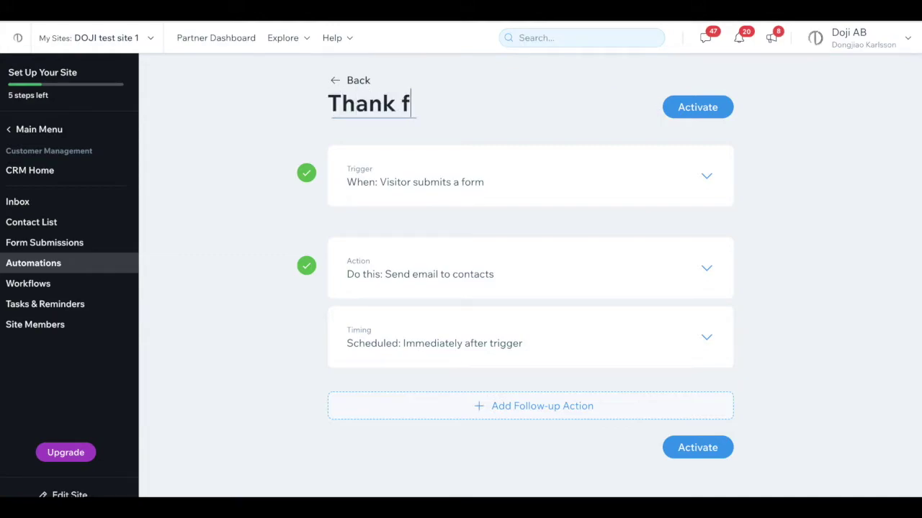
key("BackSpace")
type("you for t")
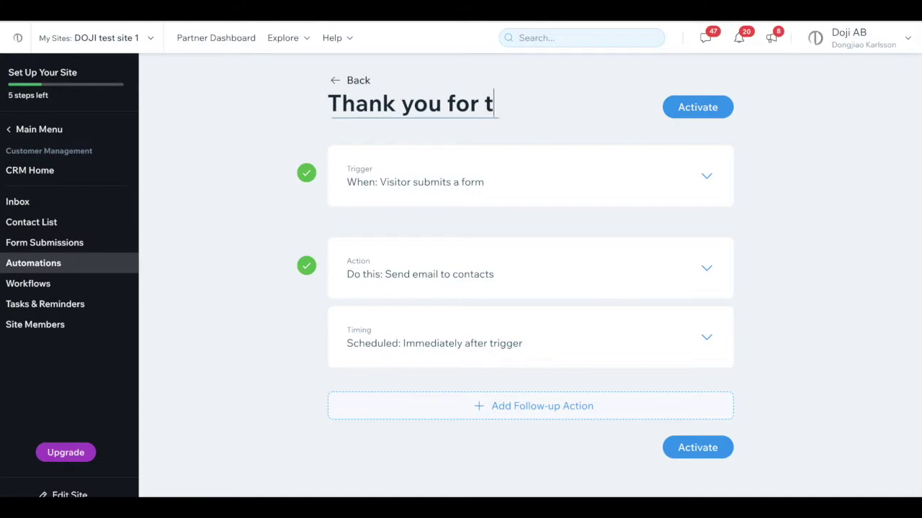
type("he Contact")
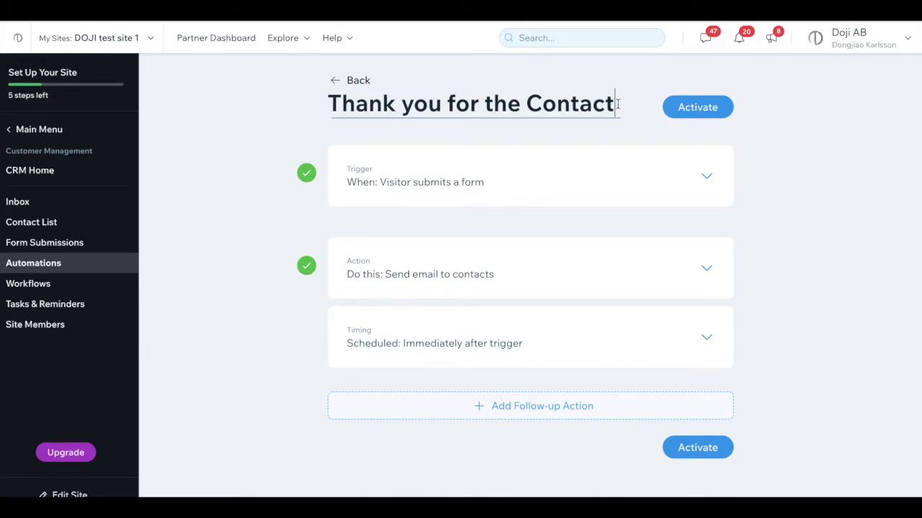
type("1")
key("BackSpace")
key("BackSpace")
left_click(566, 130)
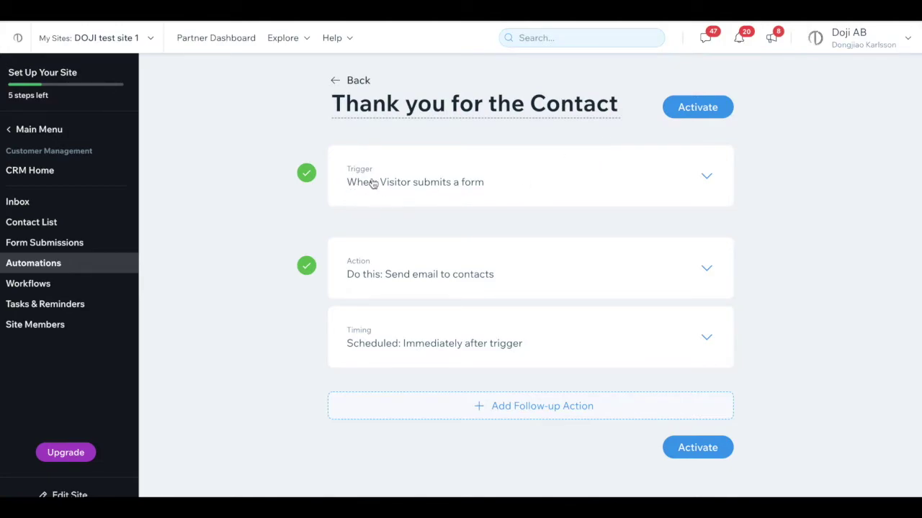
Set the automation's trigger to fire only when a visitor submits a specific form.
left_click(609, 188)
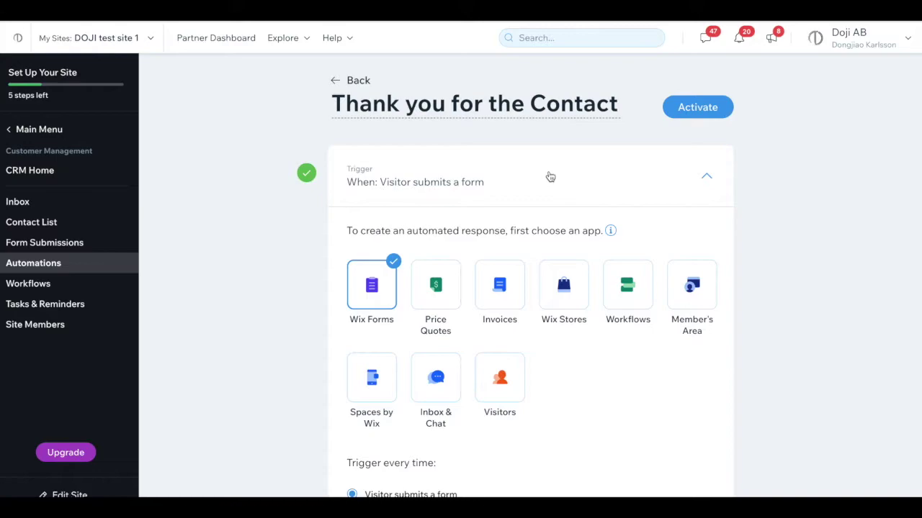
scroll(504, 191, "down", 2)
scroll(365, 201, "down", 2)
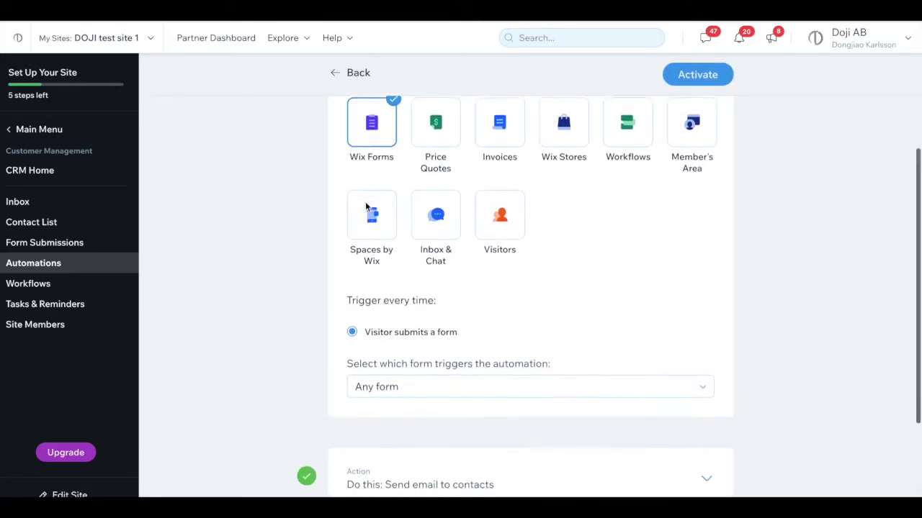
left_click(411, 389)
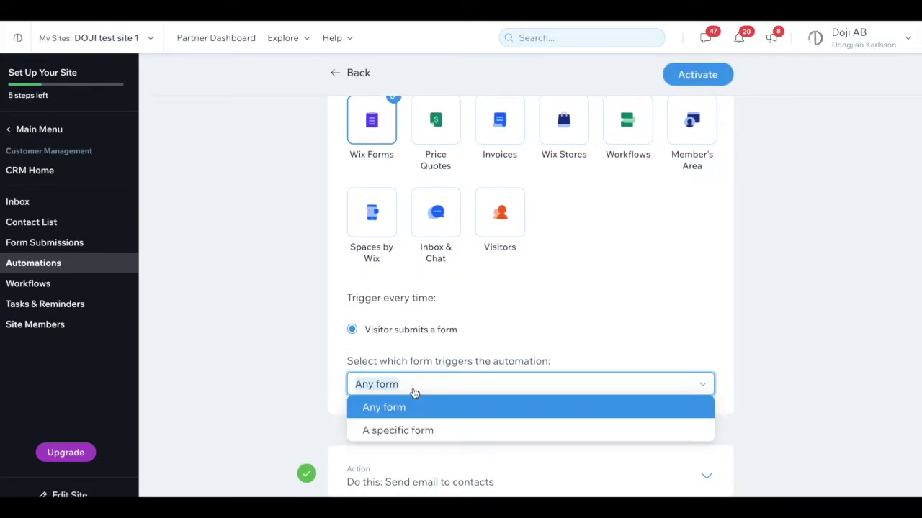
scroll(414, 392, "down", 1)
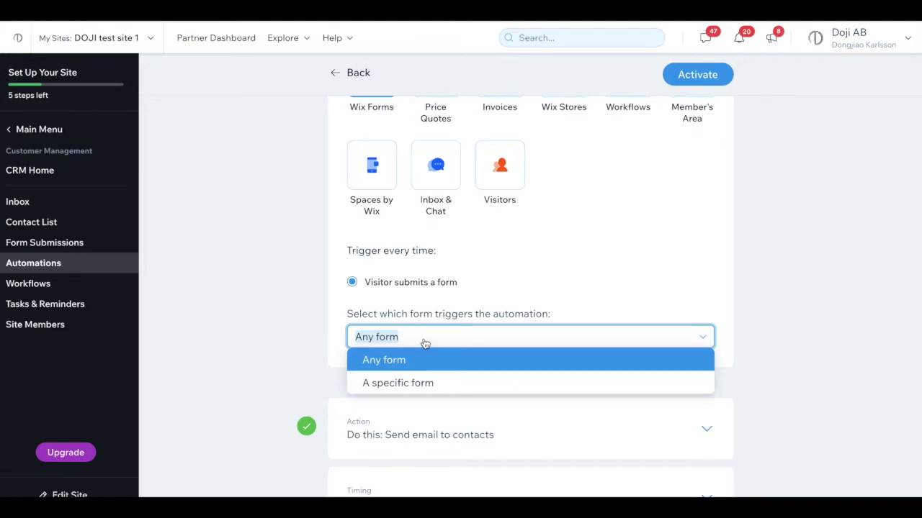
left_click(389, 384)
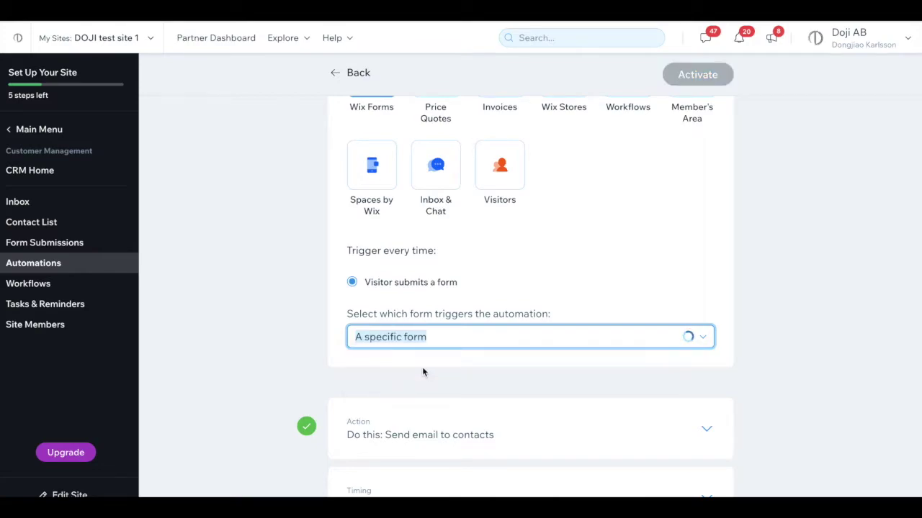
scroll(422, 366, "down", 2)
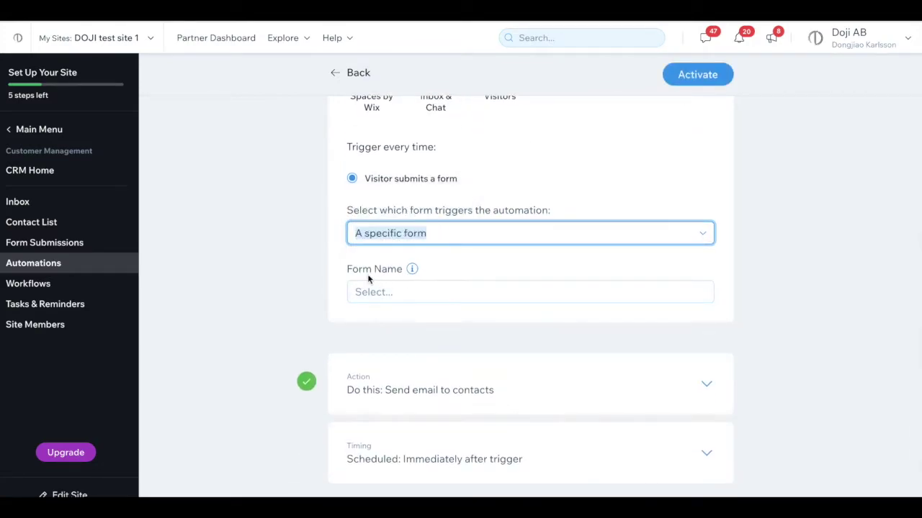
Choose only the Contact form as the triggering form and apply the selection.
left_click(381, 294)
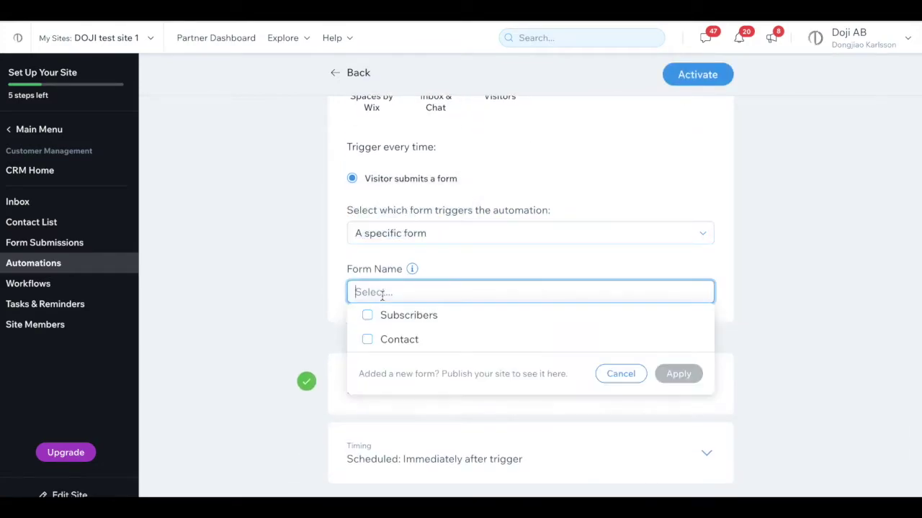
left_click(368, 342)
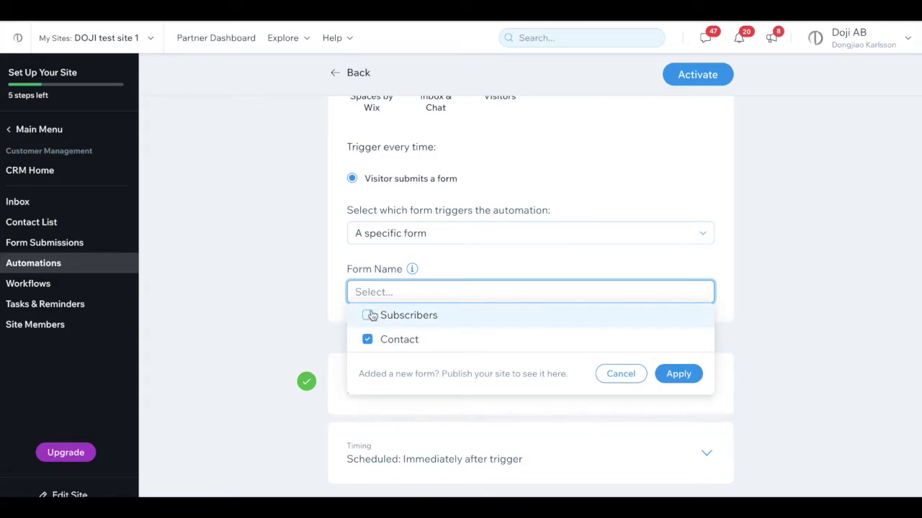
left_click(369, 317)
left_click(369, 317)
scroll(479, 255, "down", 2)
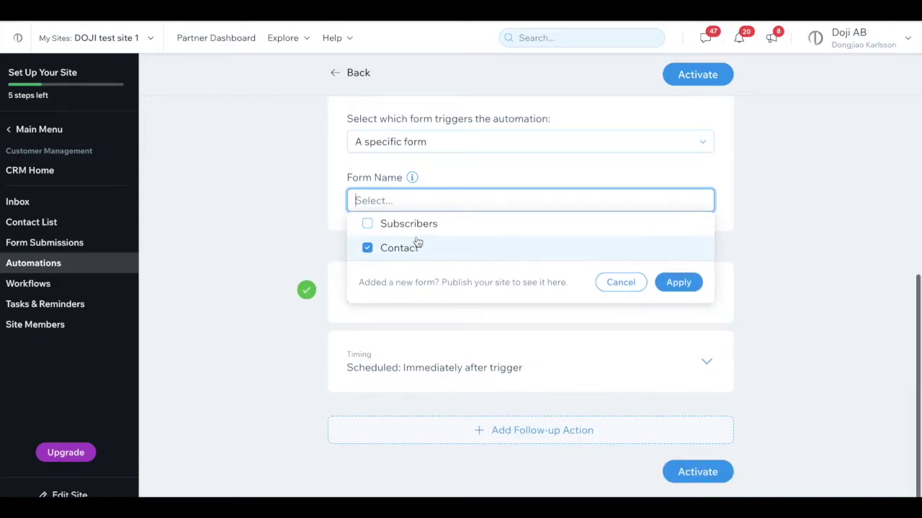
left_click(681, 282)
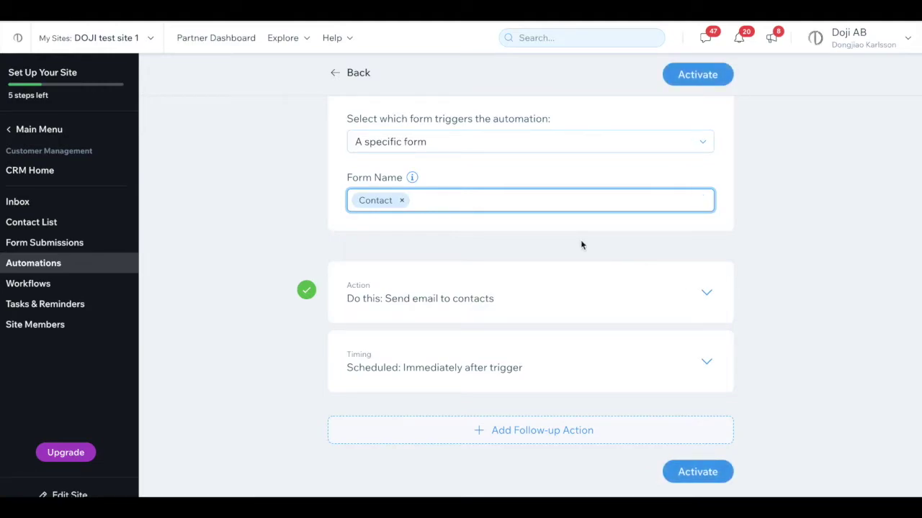
Expand the "Send email to contacts" action and review its response options, sender details and email template.
left_click(559, 305)
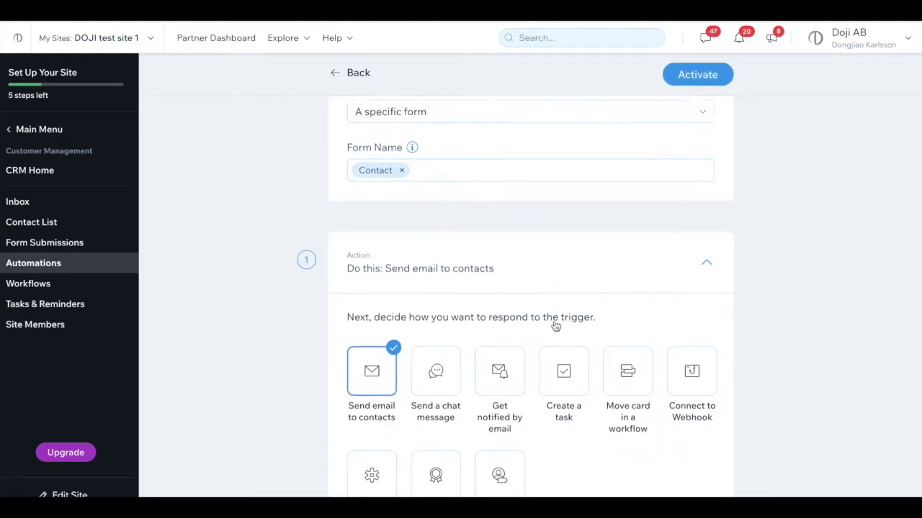
scroll(555, 326, "down", 1)
scroll(543, 226, "down", 2)
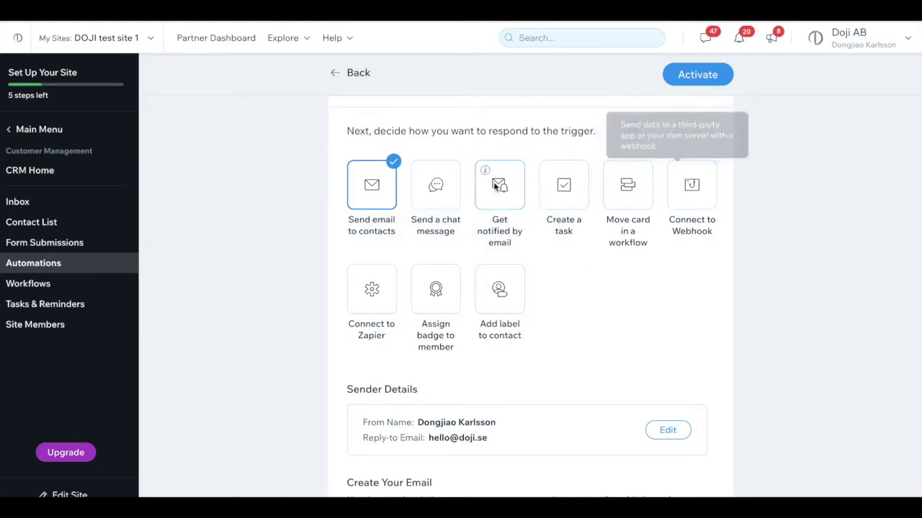
scroll(376, 191, "down", 1)
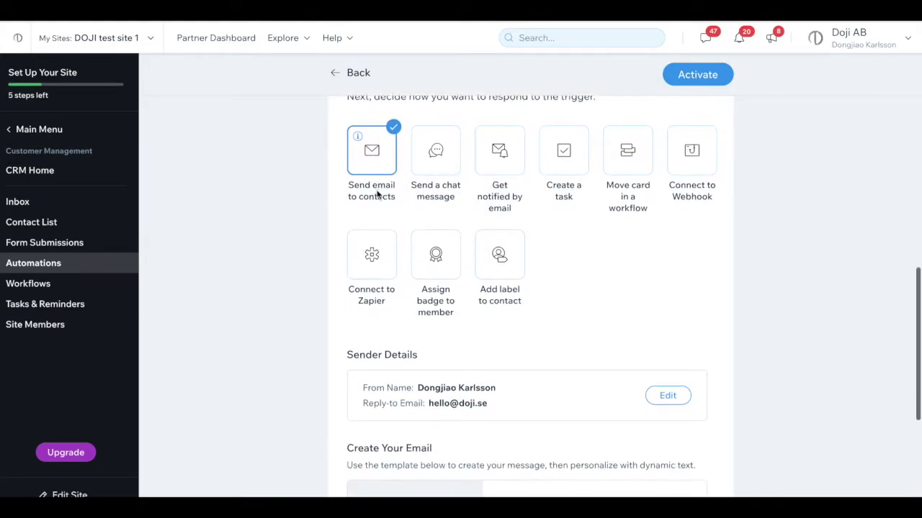
scroll(400, 220, "down", 3)
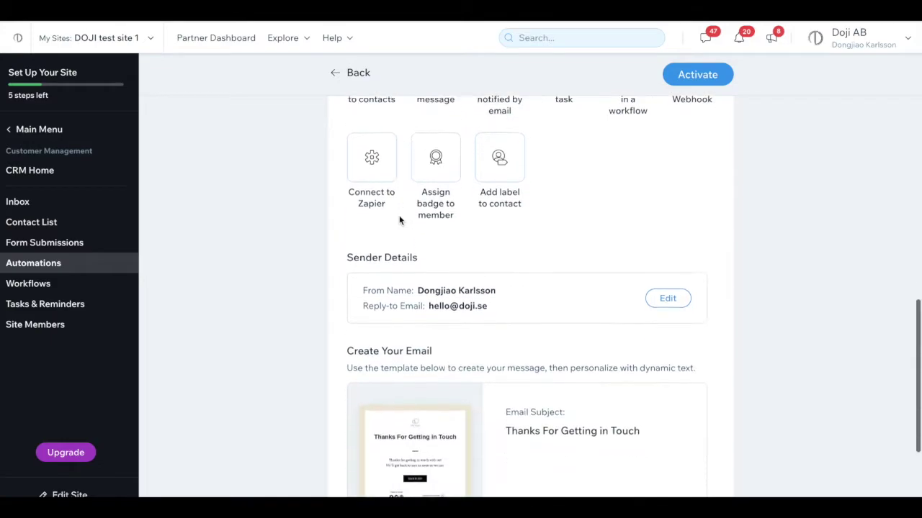
scroll(400, 221, "down", 2)
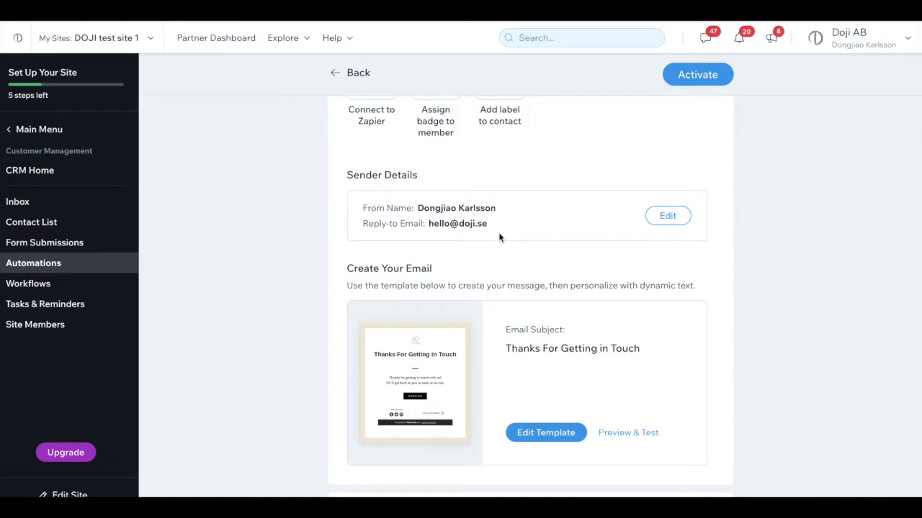
scroll(500, 238, "down", 1)
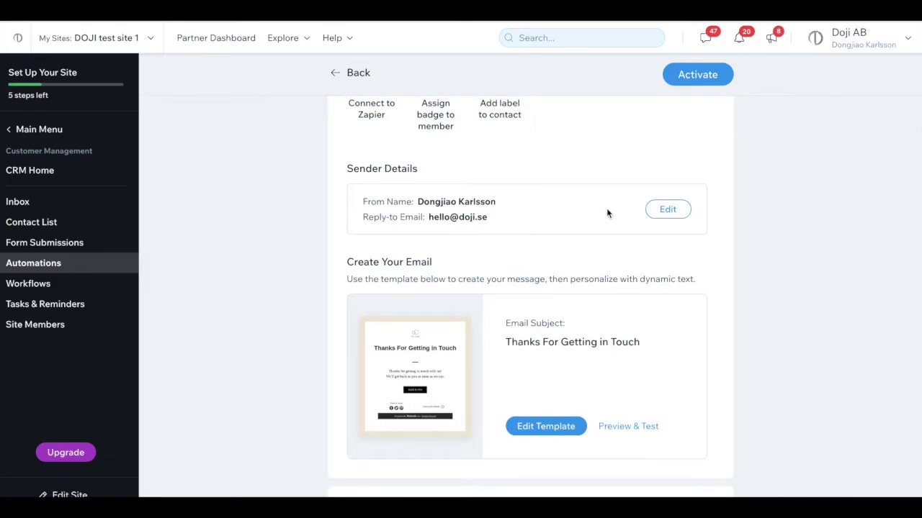
Open the "Thanks For Getting in Touch" email template for editing and look over its layout.
scroll(606, 213, "down", 1)
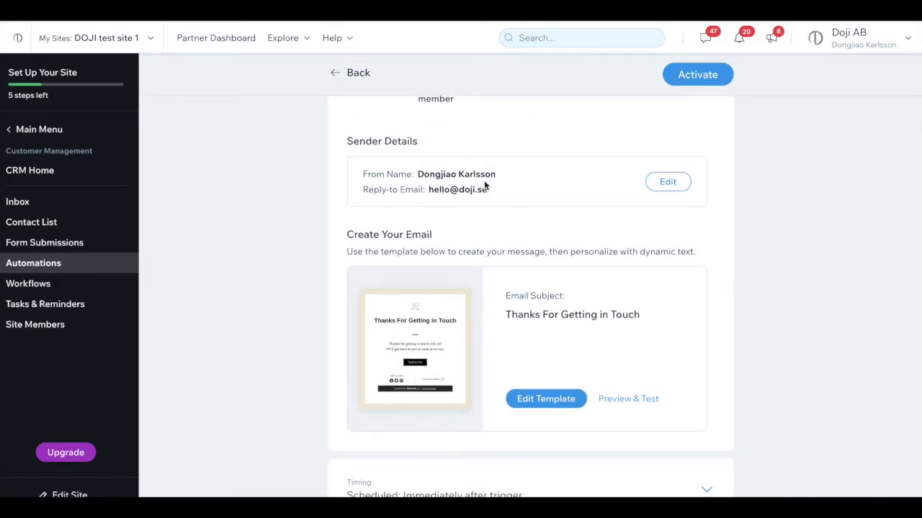
scroll(515, 243, "down", 1)
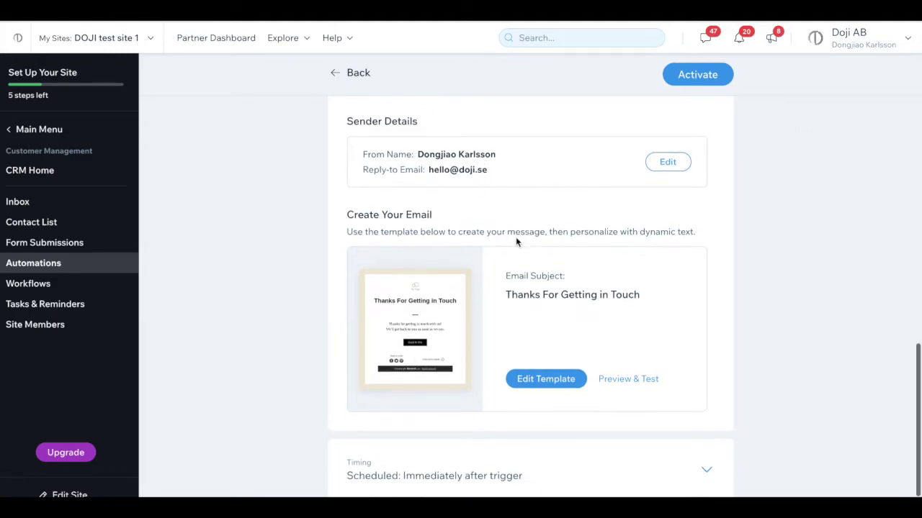
scroll(537, 190, "down", 1)
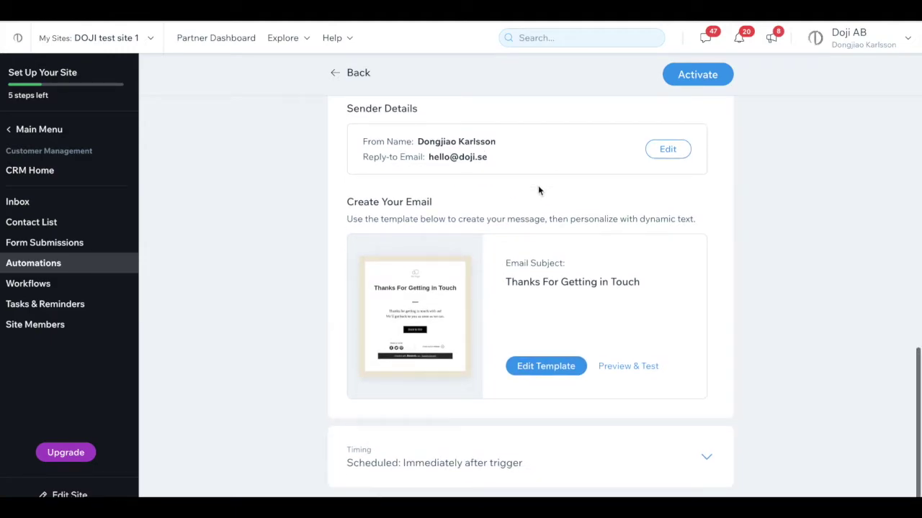
scroll(533, 202, "down", 2)
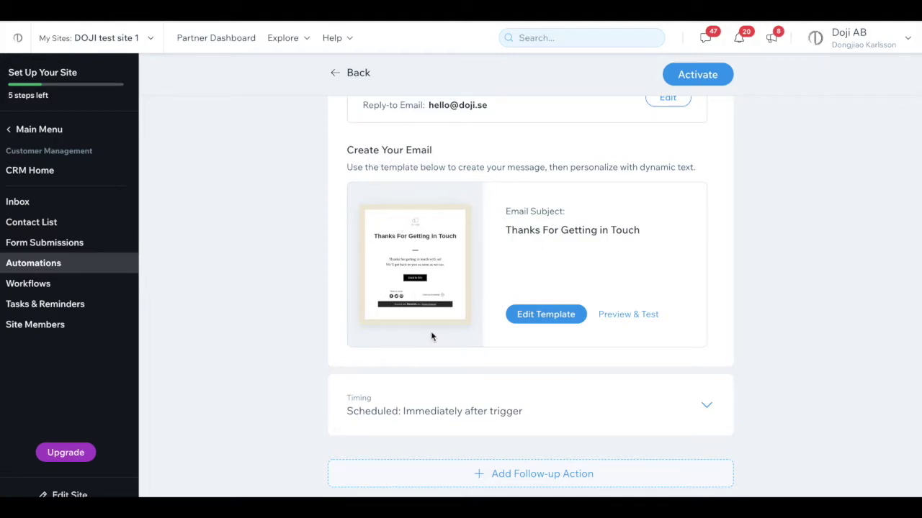
left_click(545, 317)
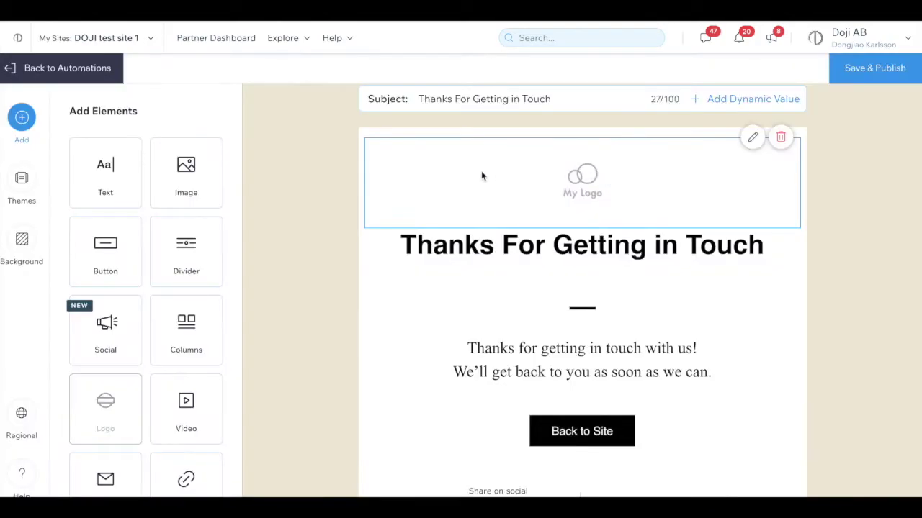
scroll(535, 353, "down", 3)
scroll(534, 354, "up", 2)
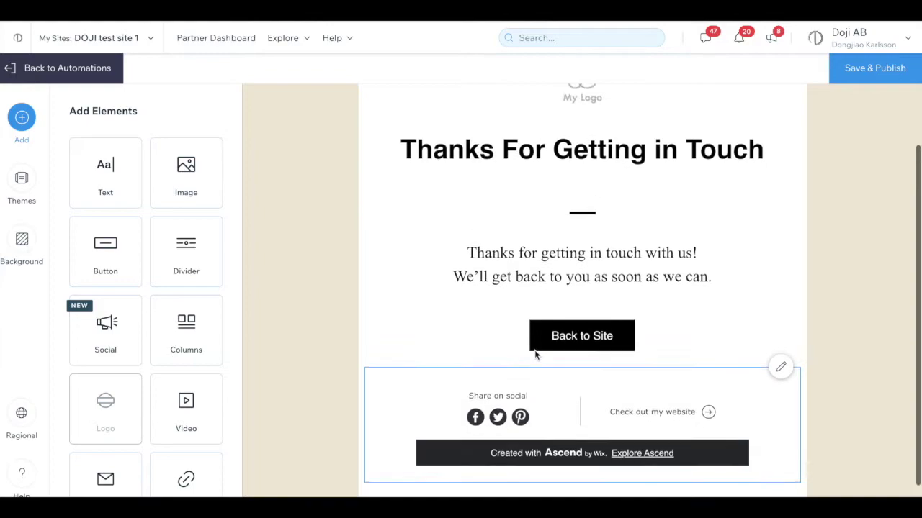
scroll(449, 151, "up", 1)
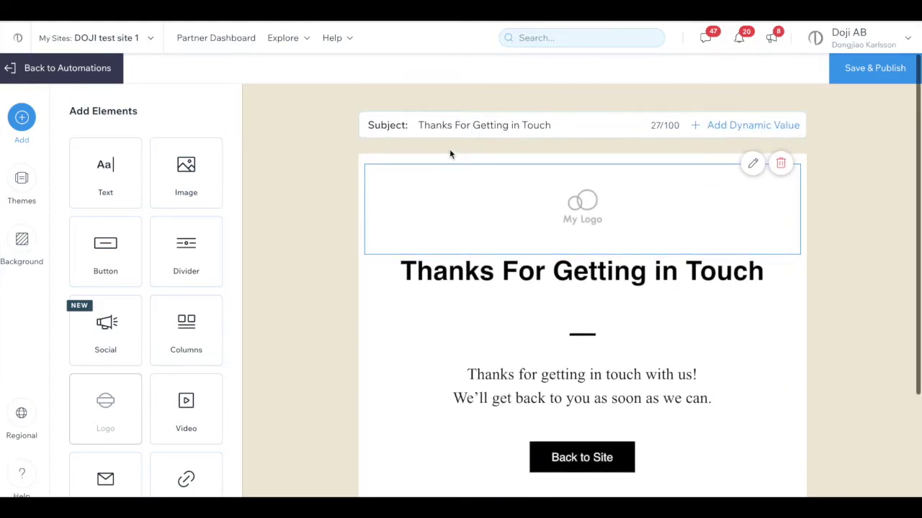
Inspect the customization options of the email's logo, heading and body text.
left_click(585, 210)
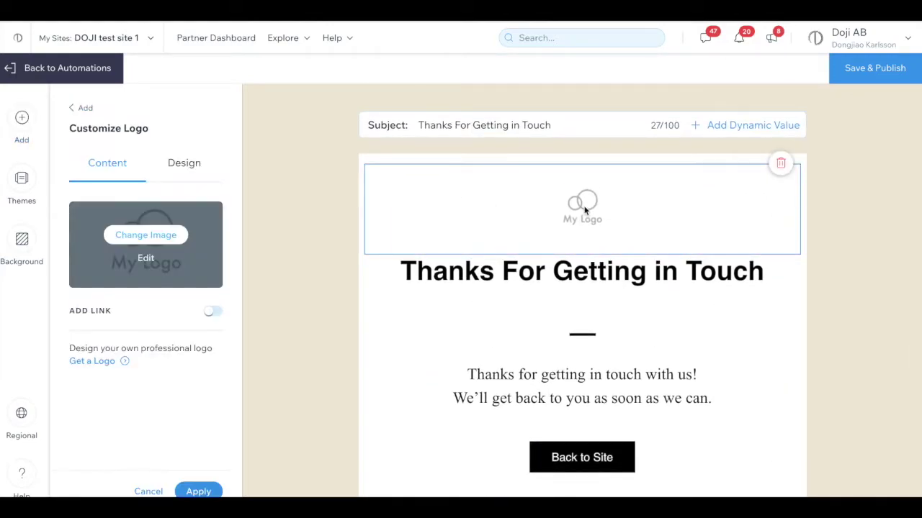
scroll(584, 210, "down", 1)
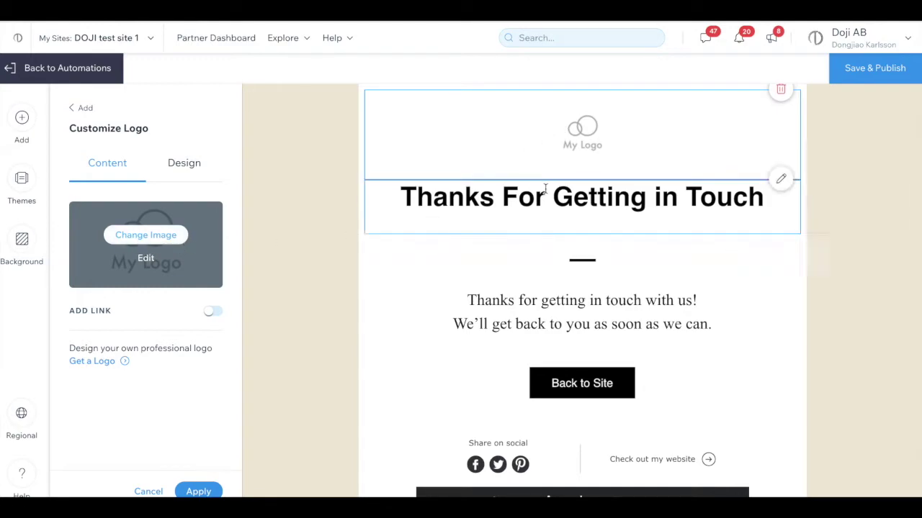
left_click(553, 210)
scroll(552, 316, "down", 1)
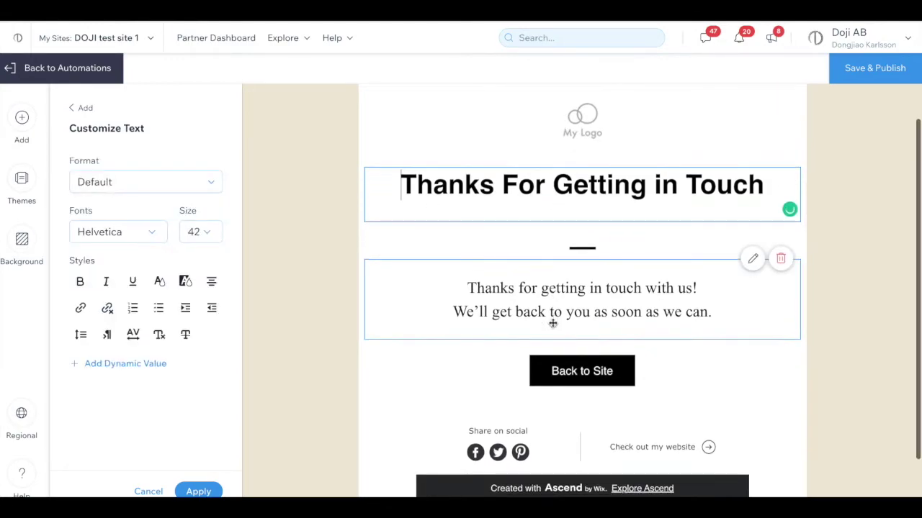
left_click(579, 295)
scroll(580, 295, "down", 1)
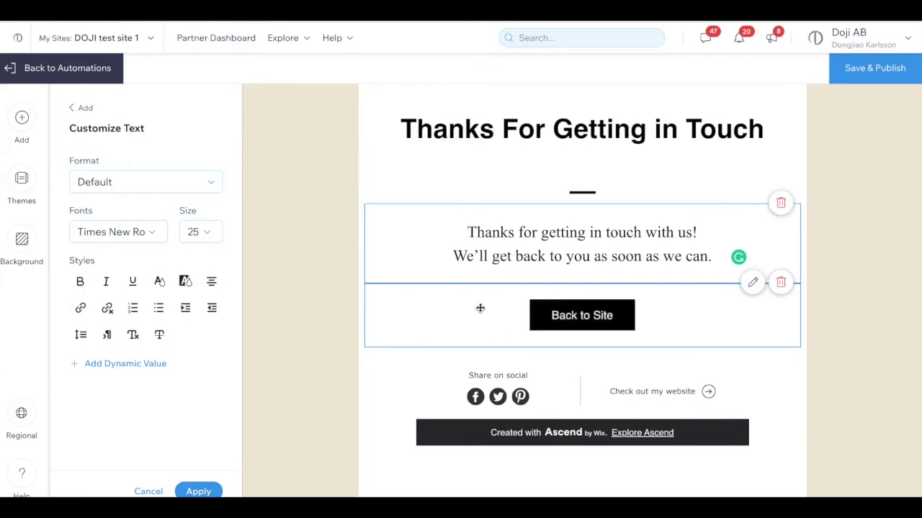
Change the fill color of the "Back to Site" button to red C84747.
left_click(569, 319)
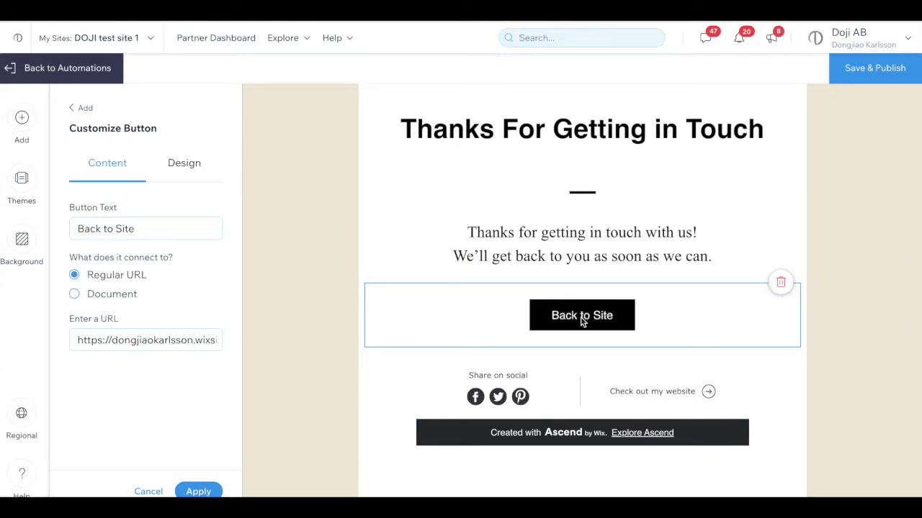
left_click(185, 163)
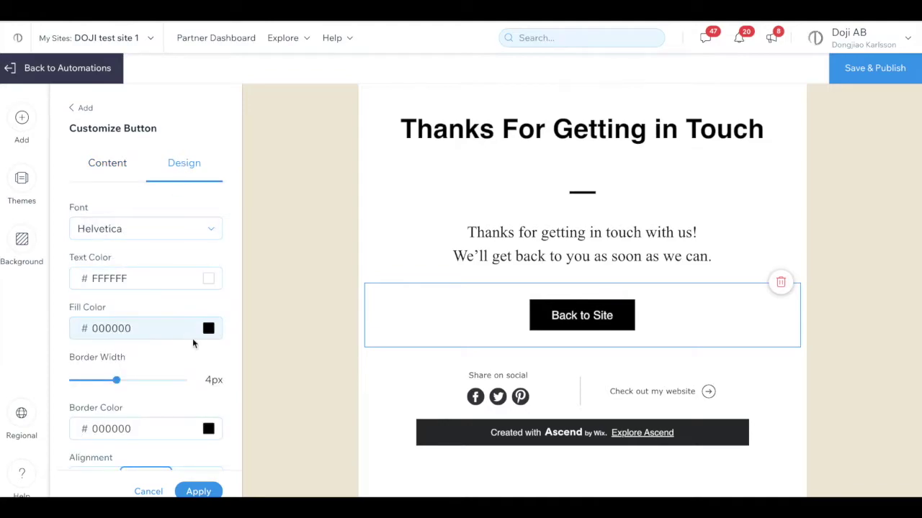
scroll(192, 338, "down", 1)
left_click(208, 288)
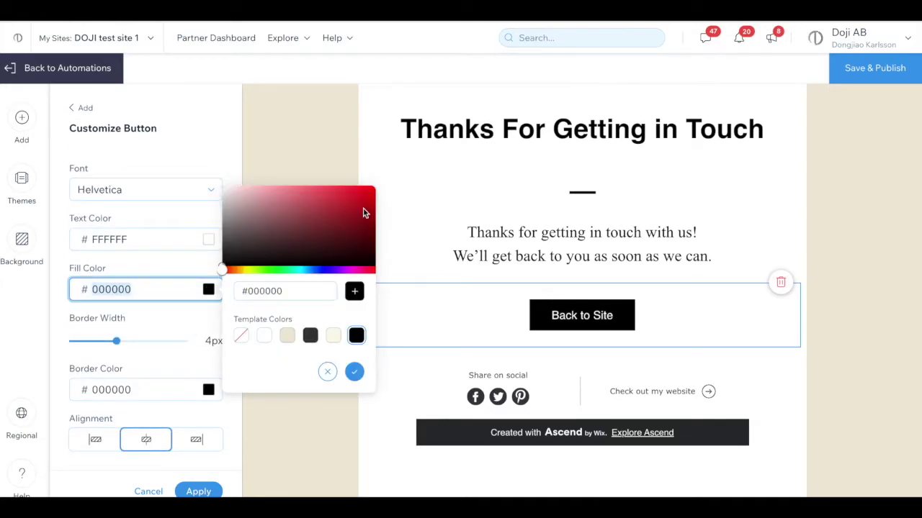
left_click_drag(364, 213, 323, 207)
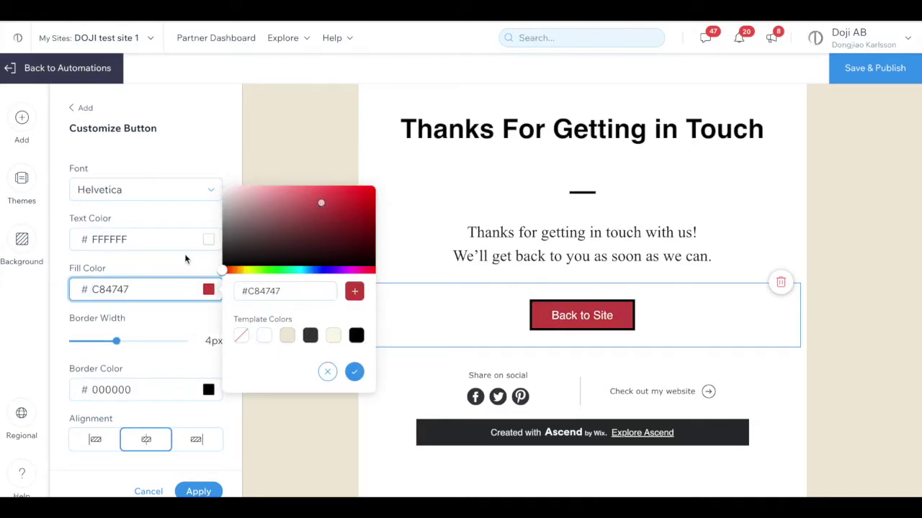
Set the "Back to Site" button's border width to 0 px.
left_click(172, 343)
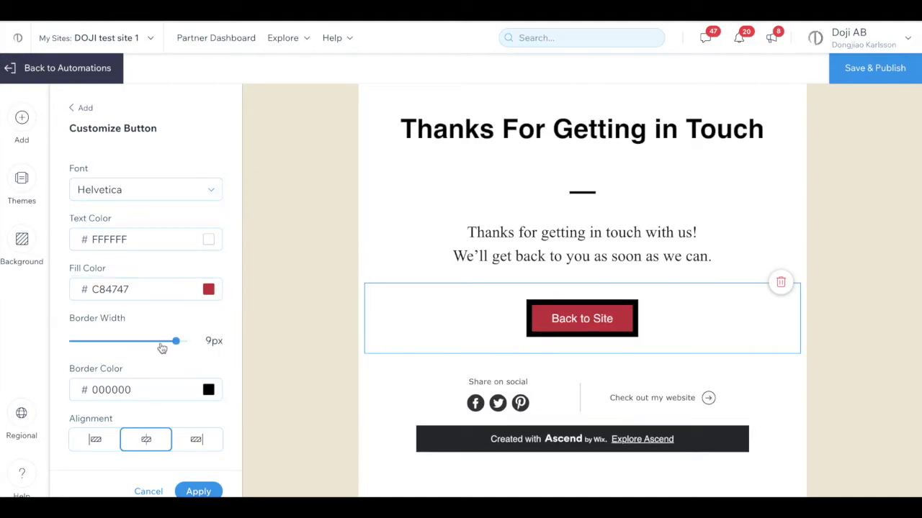
left_click_drag(175, 341, 52, 344)
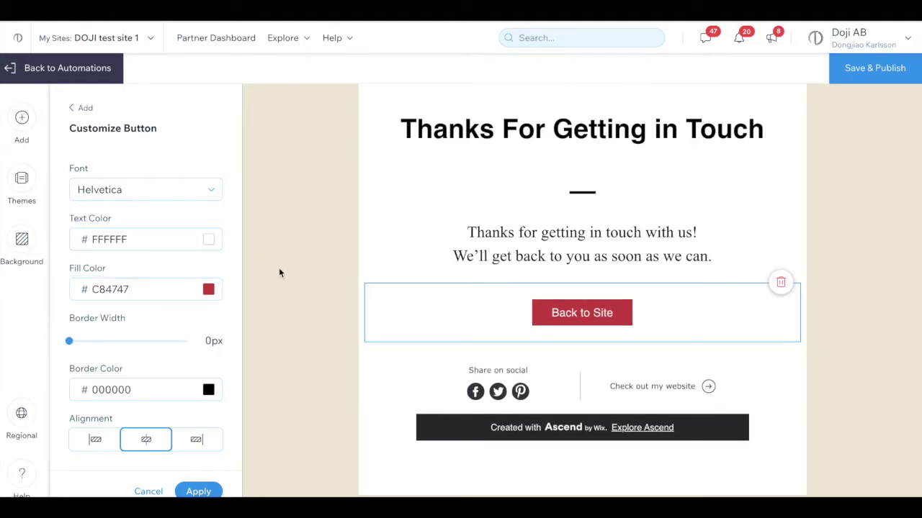
left_click(283, 335)
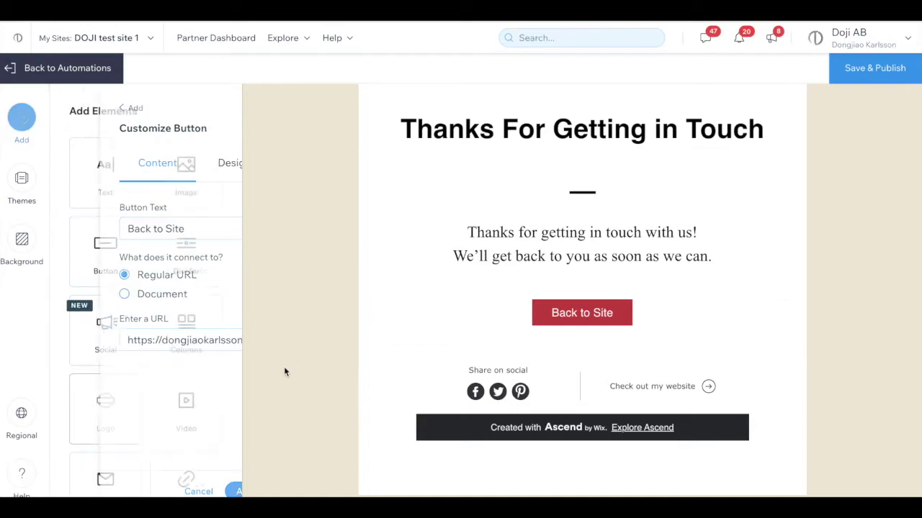
Try to turn off the Wix brand ads in the email footer and dismiss the upgrade offer.
scroll(395, 427, "down", 1)
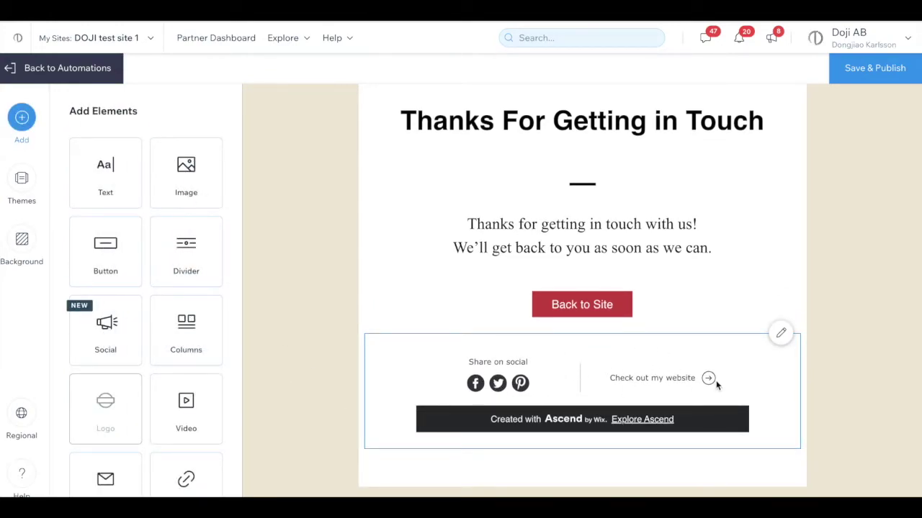
left_click(507, 368)
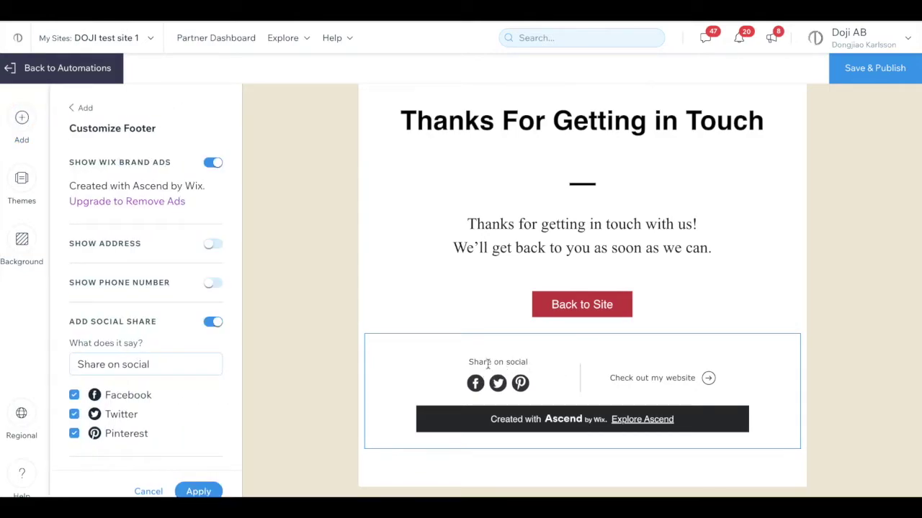
left_click(208, 163)
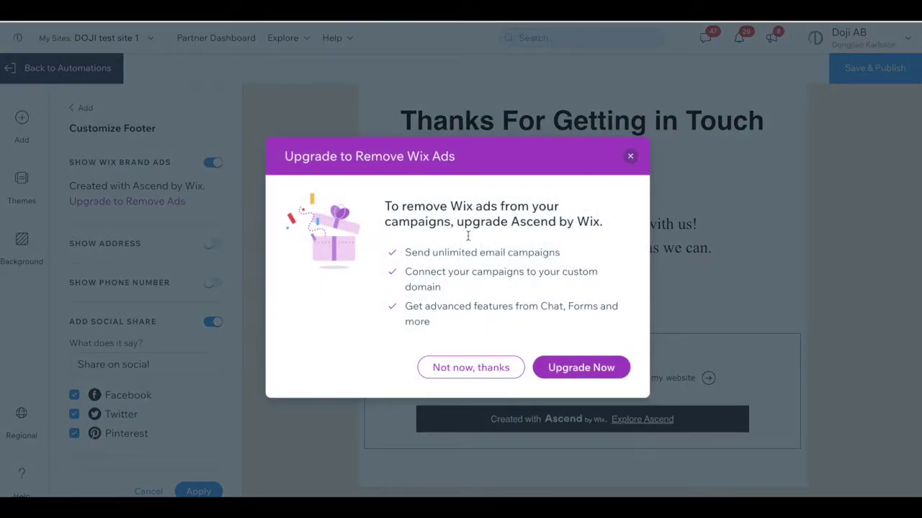
left_click(627, 159)
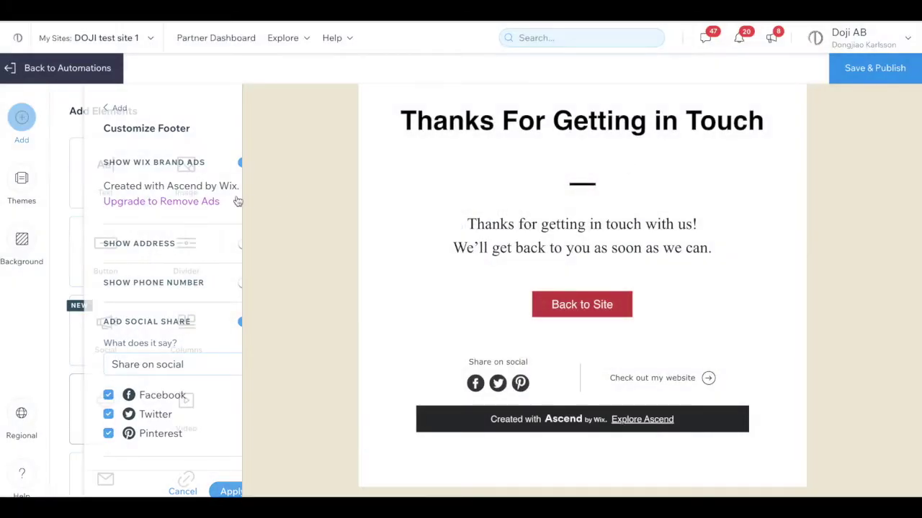
Review the footer's social share, site link and mobile member invitation options.
left_click(649, 382)
scroll(149, 281, "down", 5)
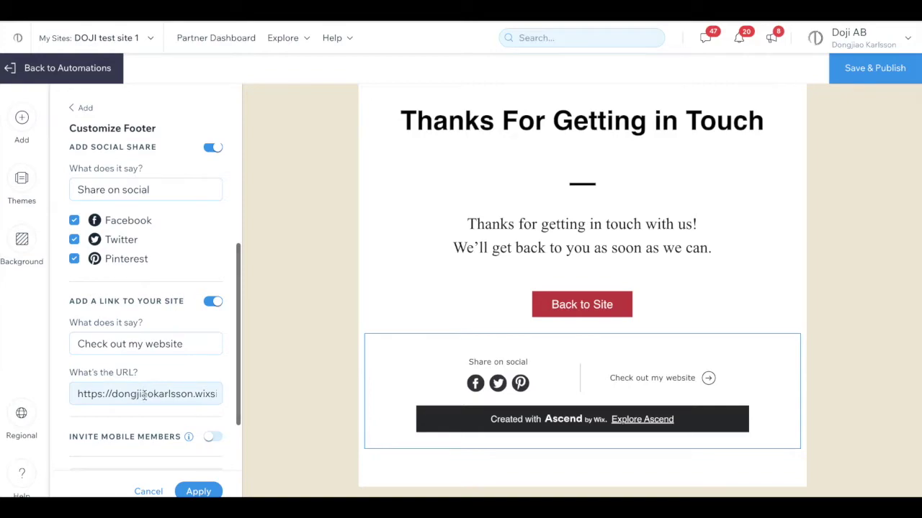
scroll(194, 395, "down", 2)
scroll(194, 395, "down", 2)
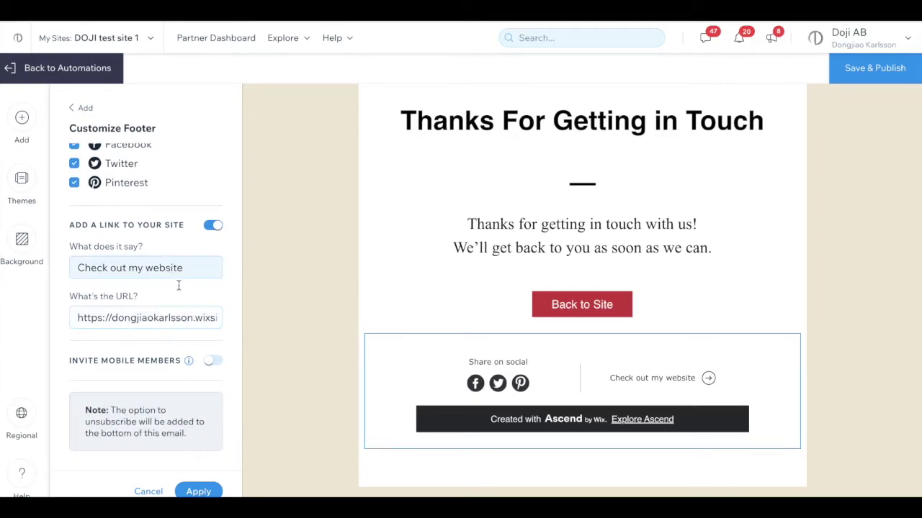
scroll(186, 325, "up", 5)
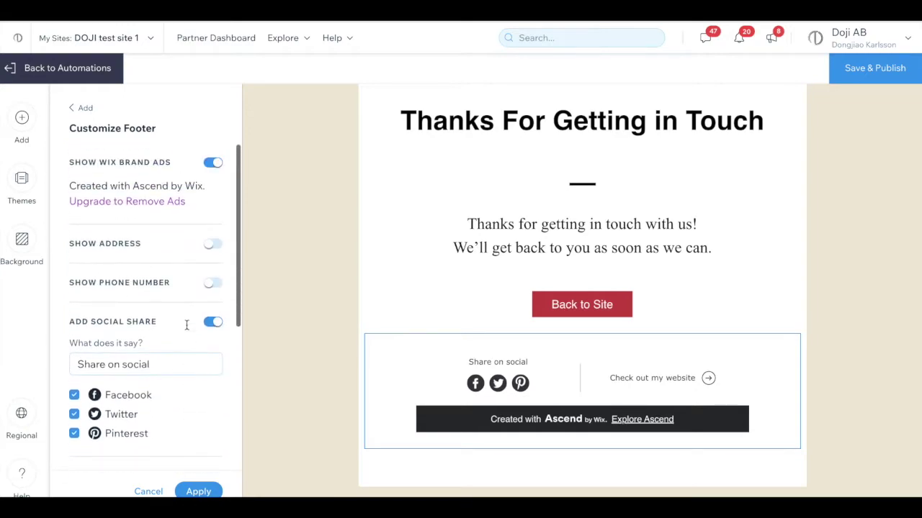
Try showing the street address and phone number in the footer, turn both off again and leave the footer settings.
left_click(215, 244)
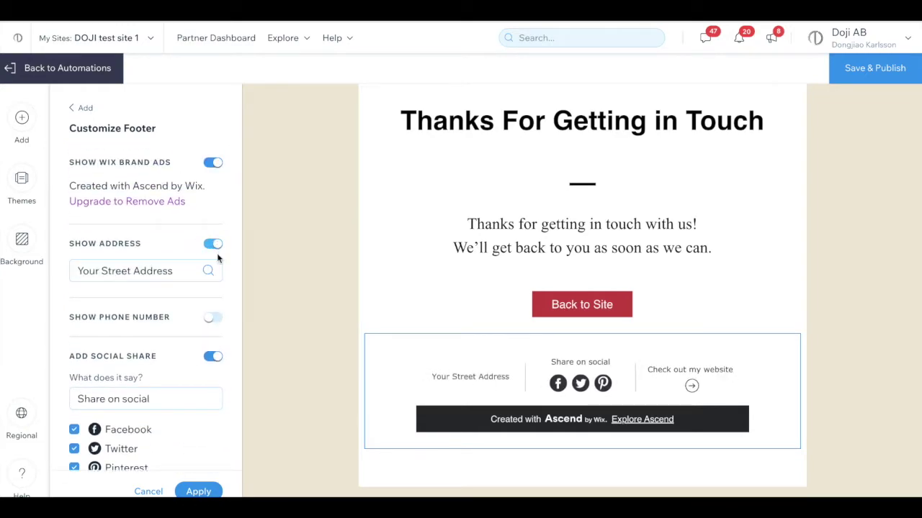
scroll(219, 280, "down", 1)
left_click(216, 276)
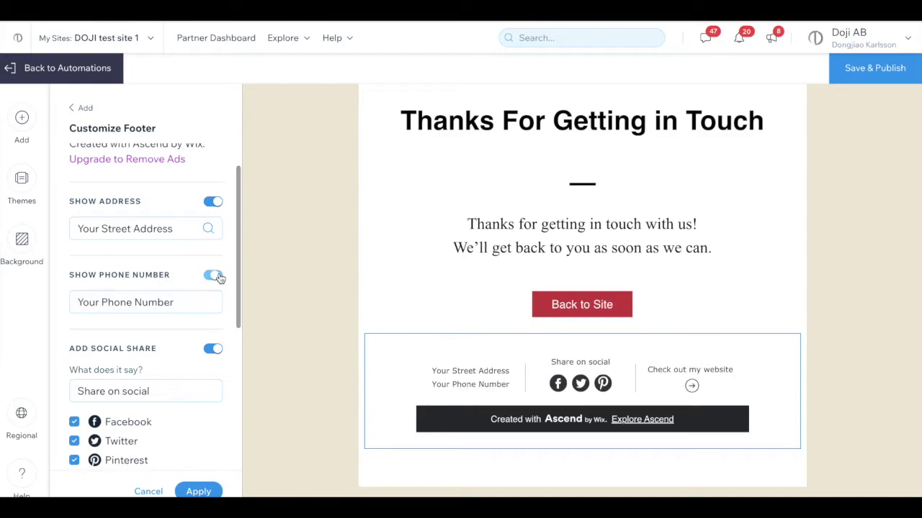
left_click(216, 277)
left_click(212, 202)
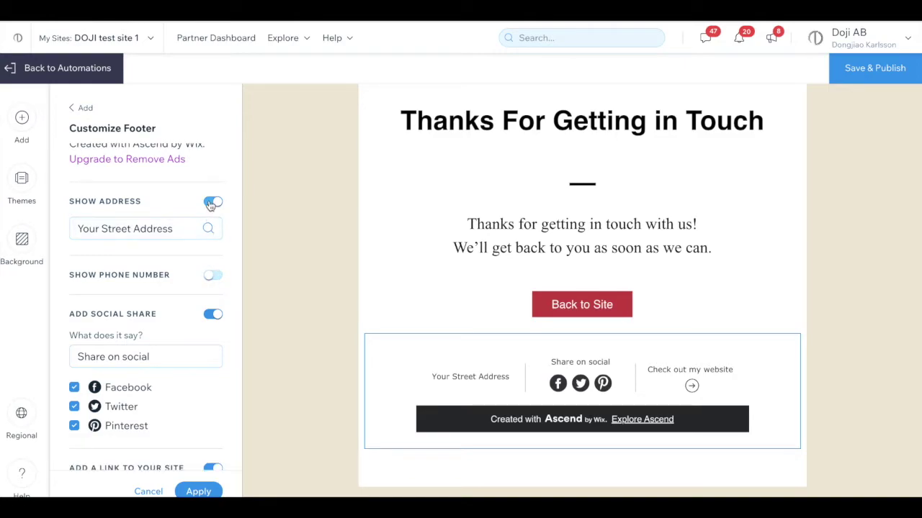
left_click(74, 111)
scroll(168, 363, "down", 1)
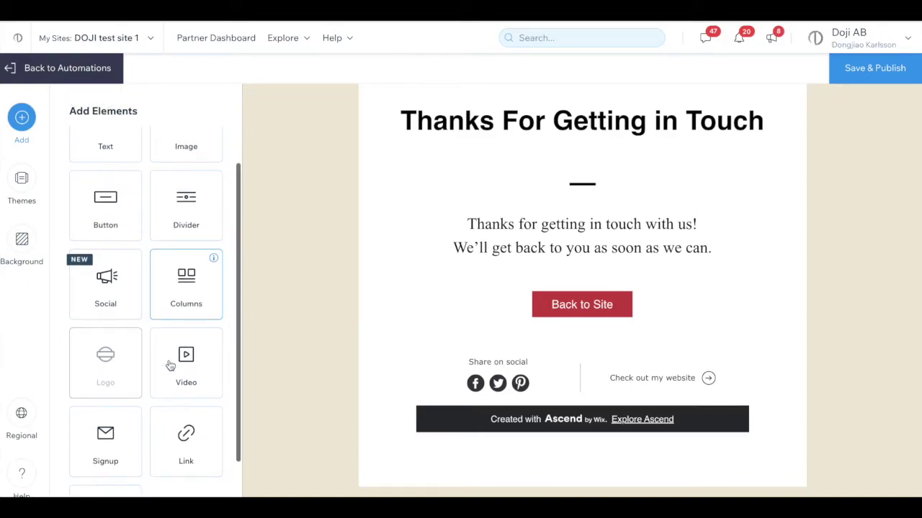
scroll(146, 372, "down", 1)
scroll(145, 373, "up", 2)
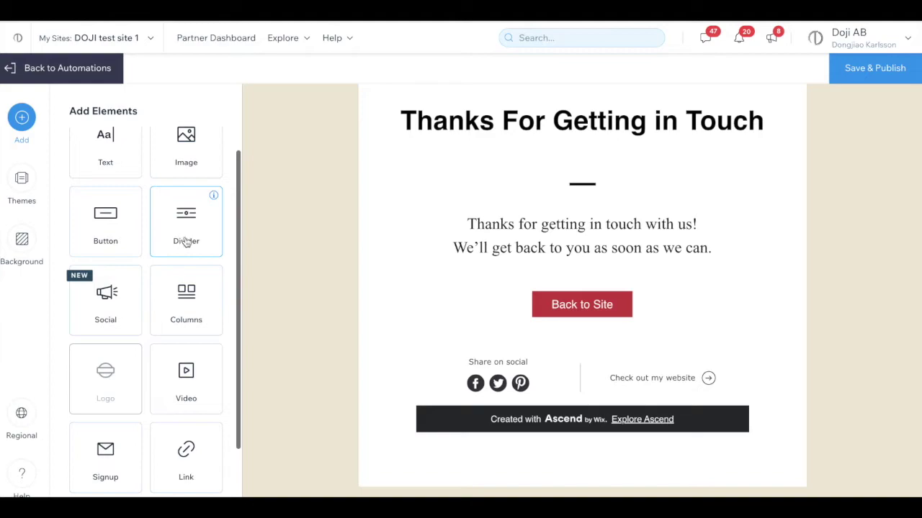
scroll(174, 315, "down", 1)
scroll(174, 314, "down", 2)
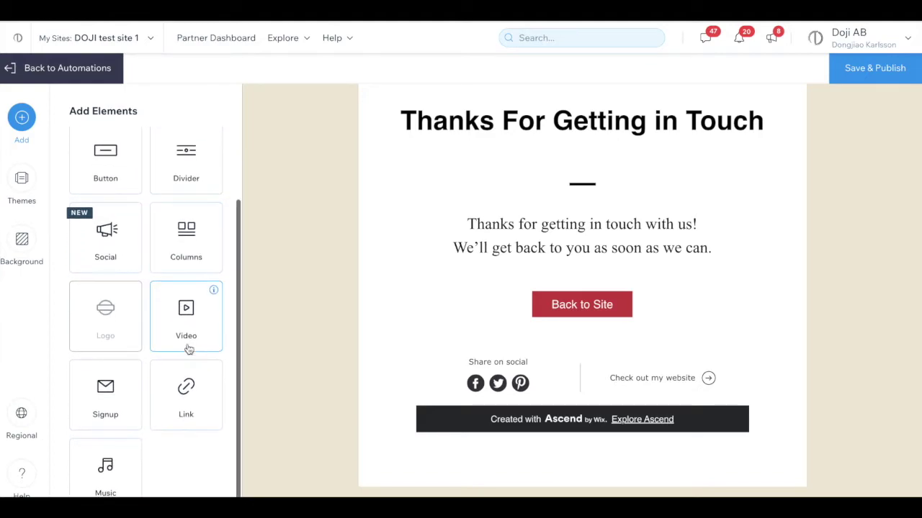
scroll(113, 407, "down", 1)
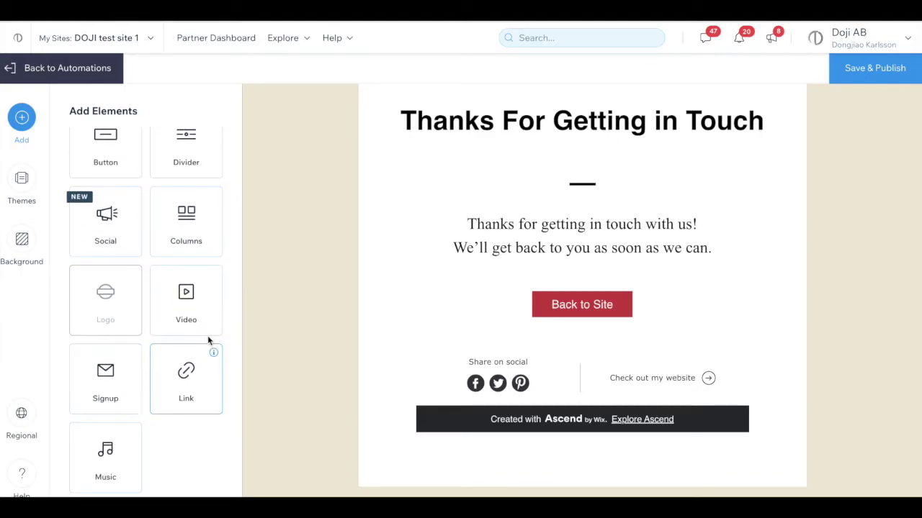
left_click_drag(209, 353, 579, 342)
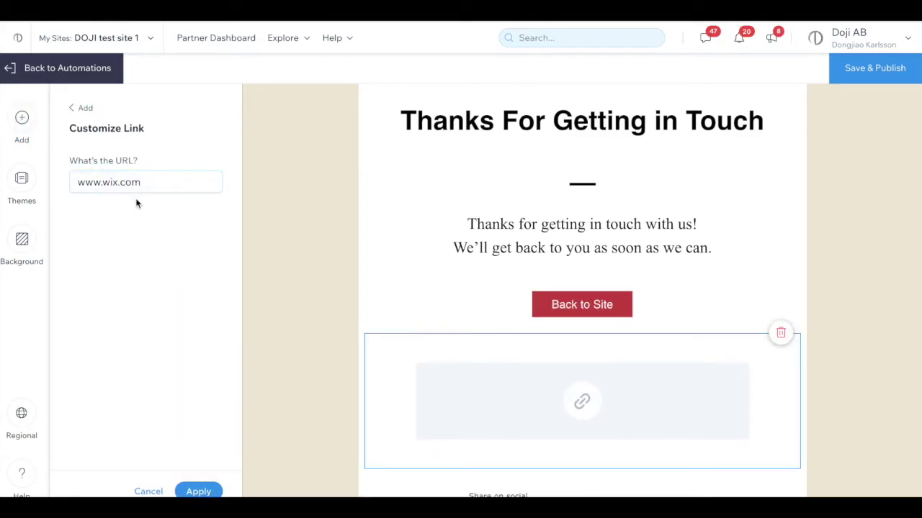
left_click(209, 492)
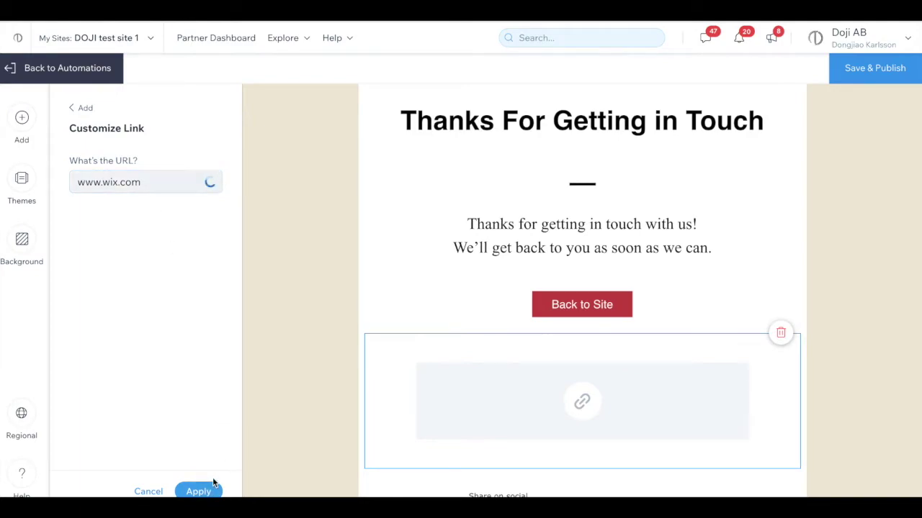
scroll(595, 405, "down", 1)
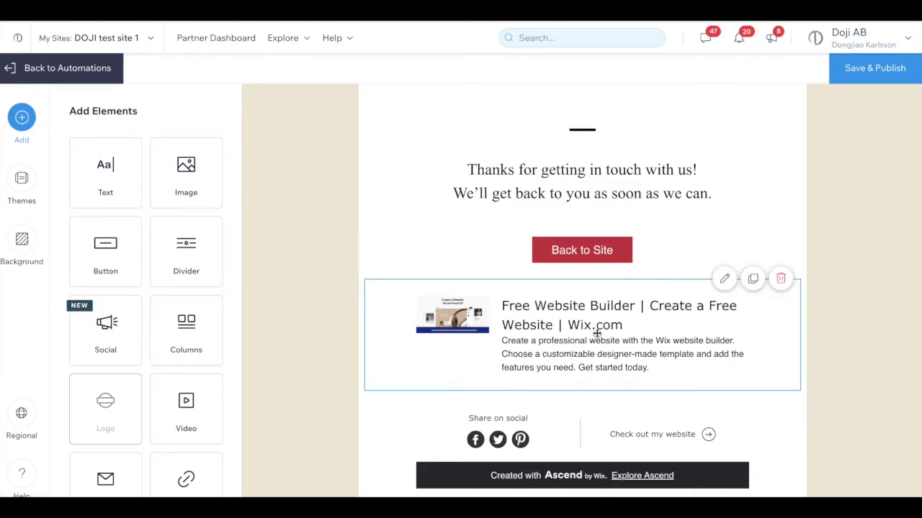
Remove the Link element below the "Back to Site" button and add a Text element in its place.
left_click(724, 279)
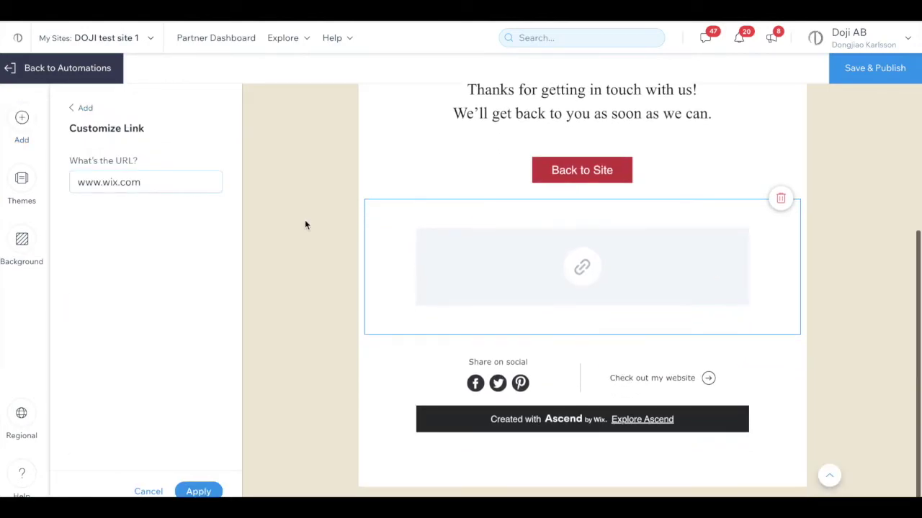
left_click(783, 201)
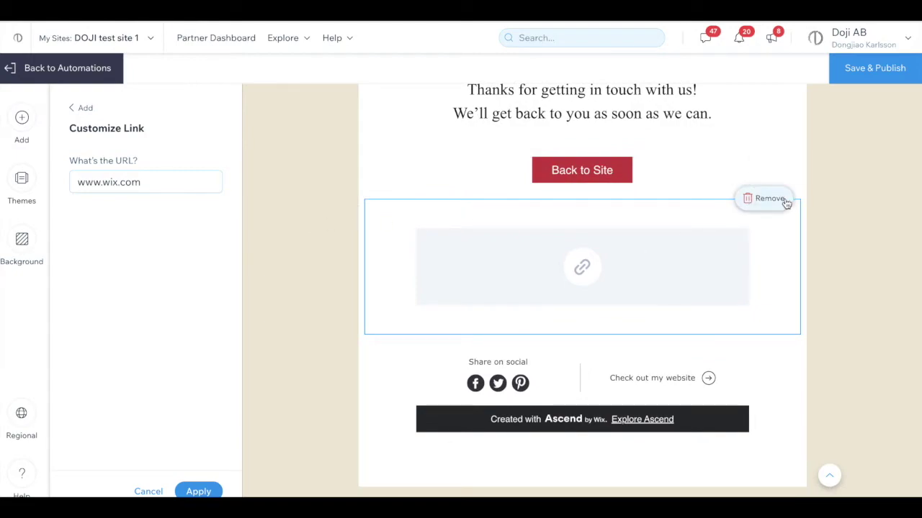
left_click(758, 199)
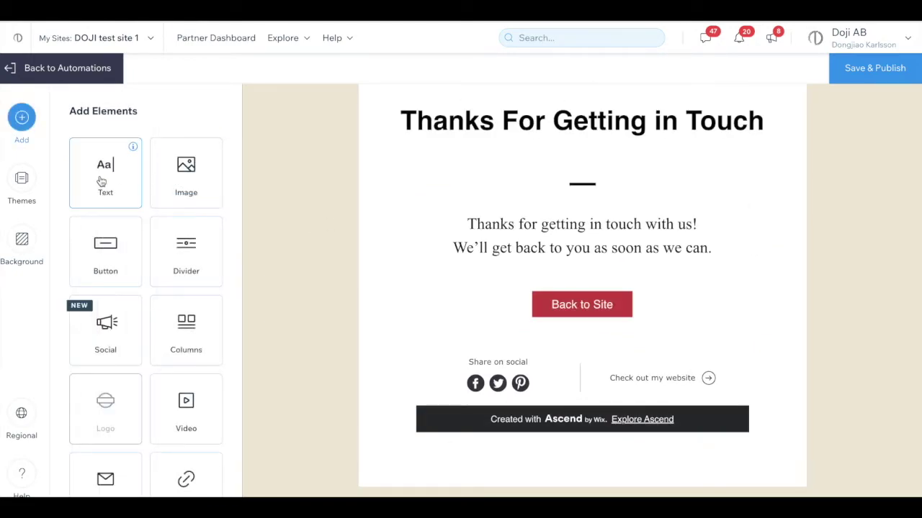
left_click_drag(99, 178, 589, 338)
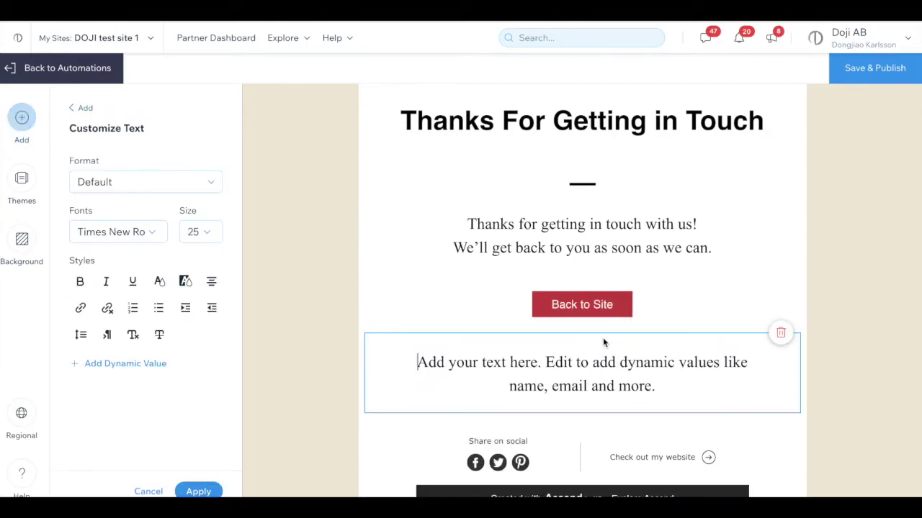
Select the whole thank-you message above the button and review the fonts available for it.
left_click(589, 238)
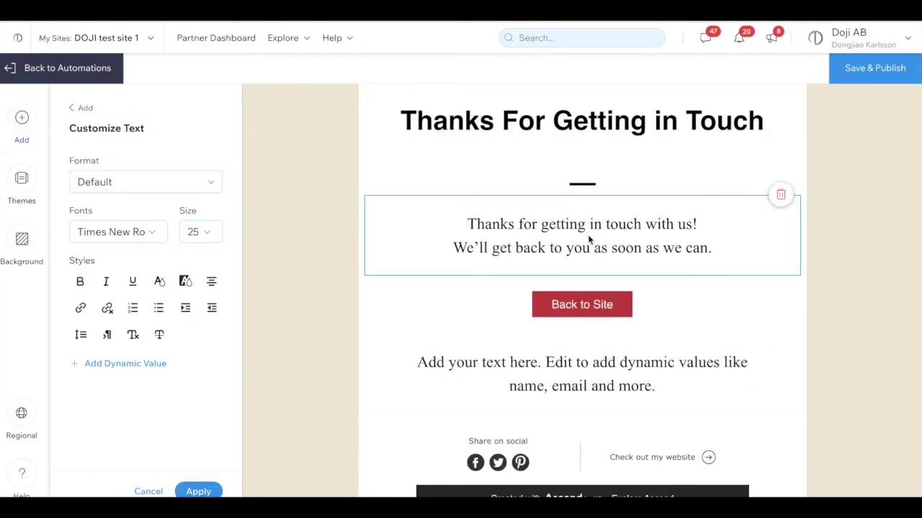
key("ctrl+a")
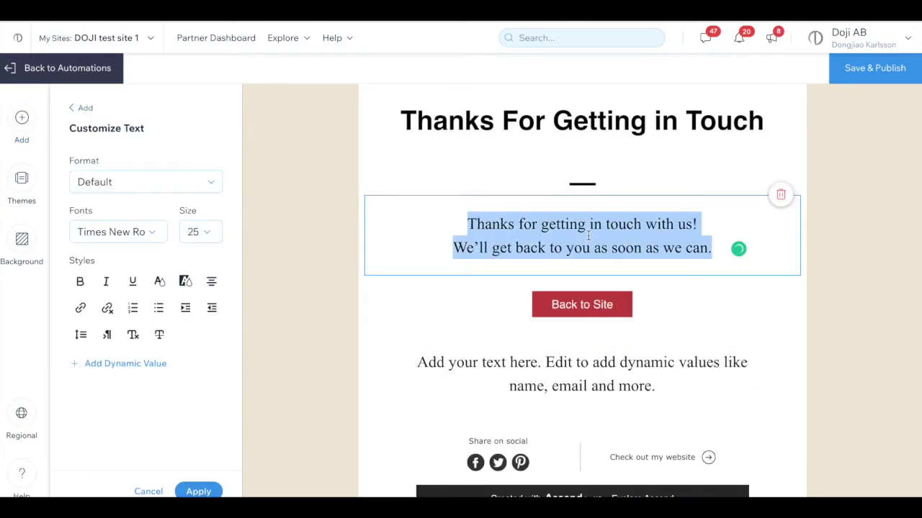
left_click(148, 232)
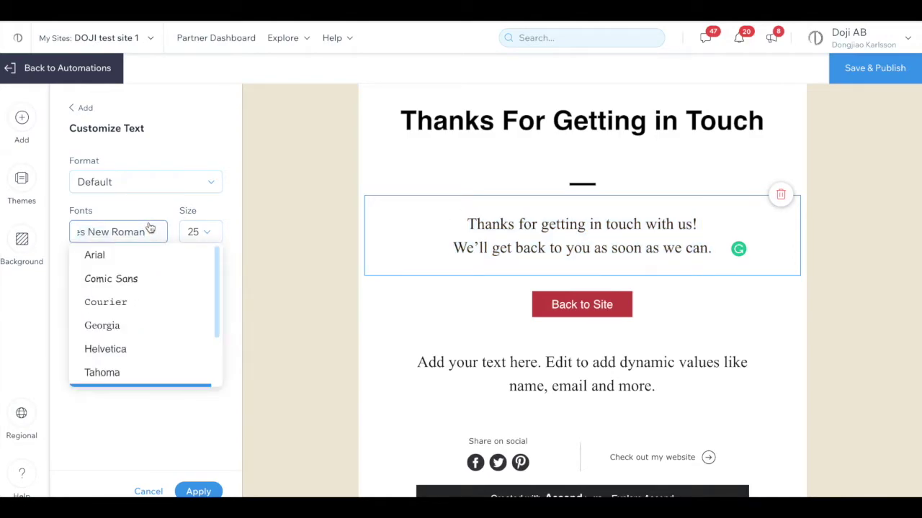
left_click(236, 208)
Format the placeholder text below the "Back to Site" button as Small Paragraph and leave its text settings.
scroll(494, 365, "down", 2)
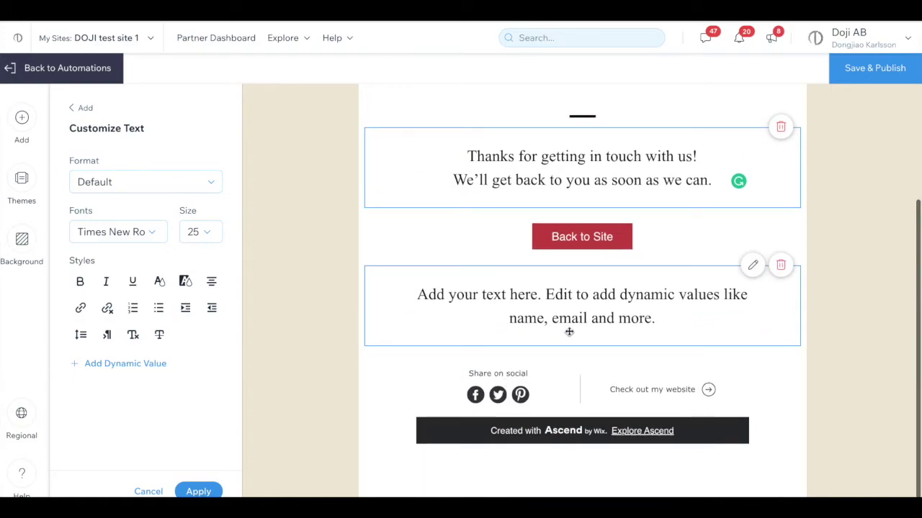
left_click(469, 292)
left_click(479, 293)
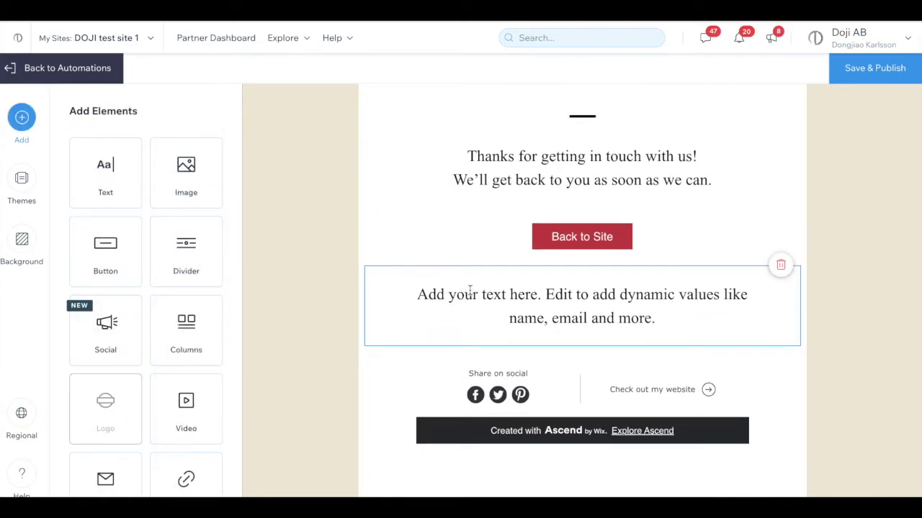
triple_click(488, 294)
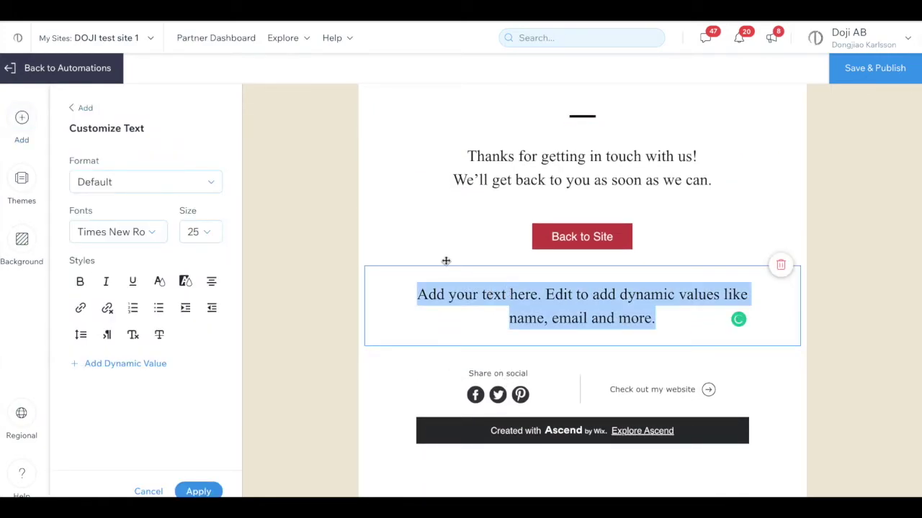
left_click(154, 238)
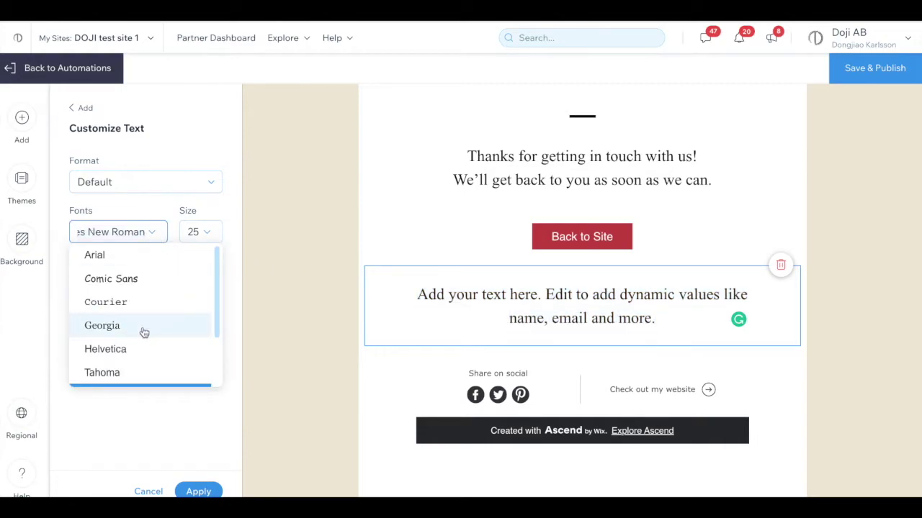
left_click(161, 184)
scroll(155, 310, "down", 1)
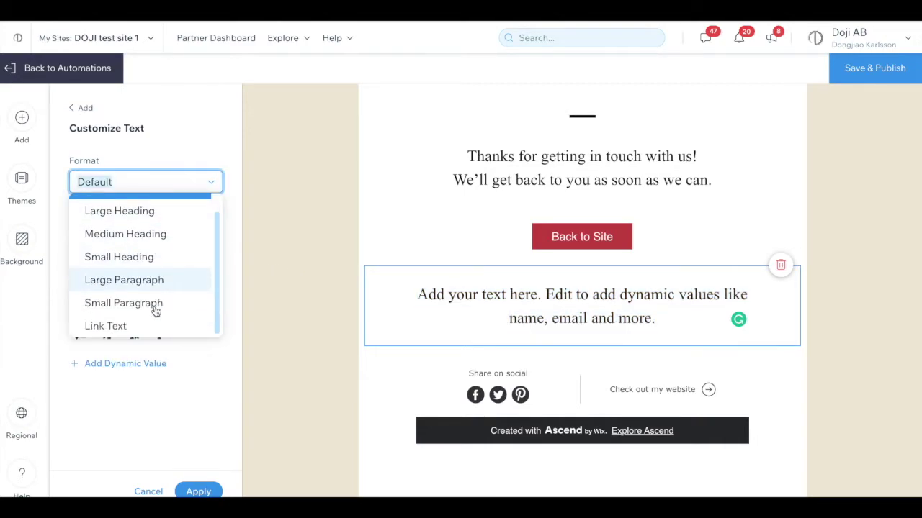
left_click(162, 281)
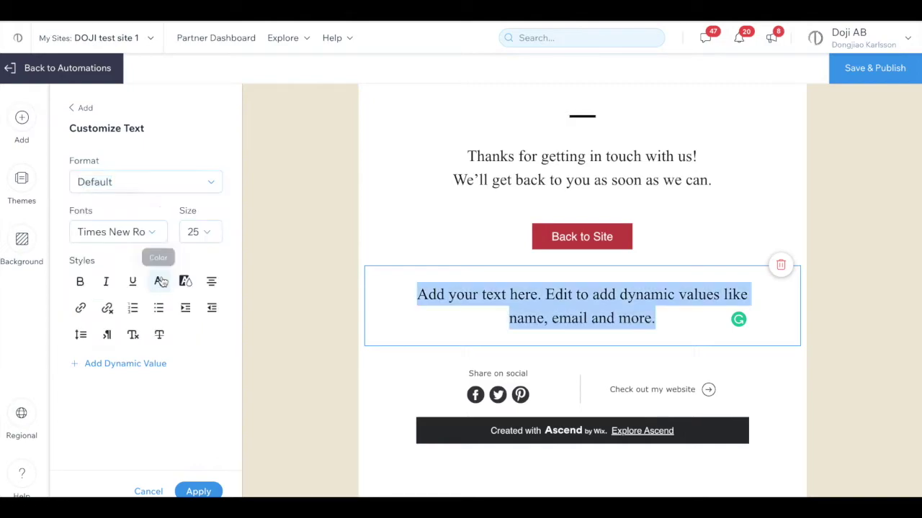
left_click(154, 182)
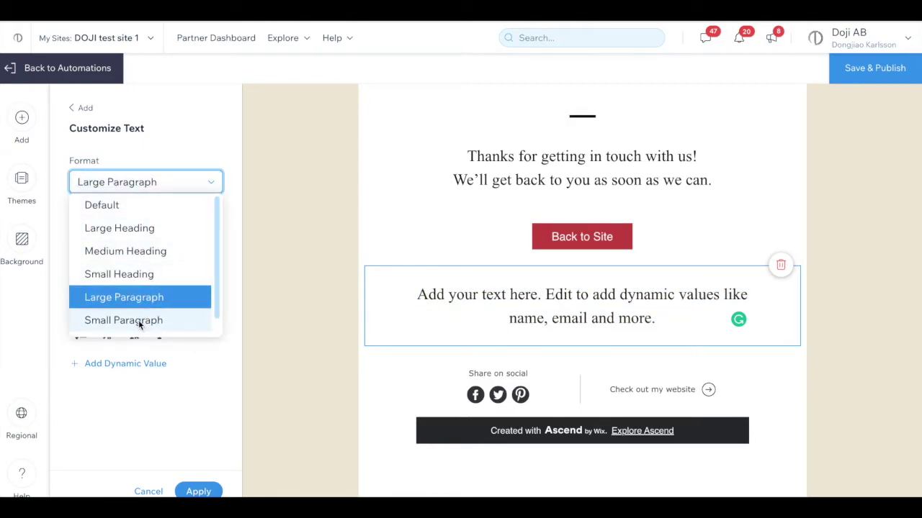
left_click(138, 320)
left_click(804, 224)
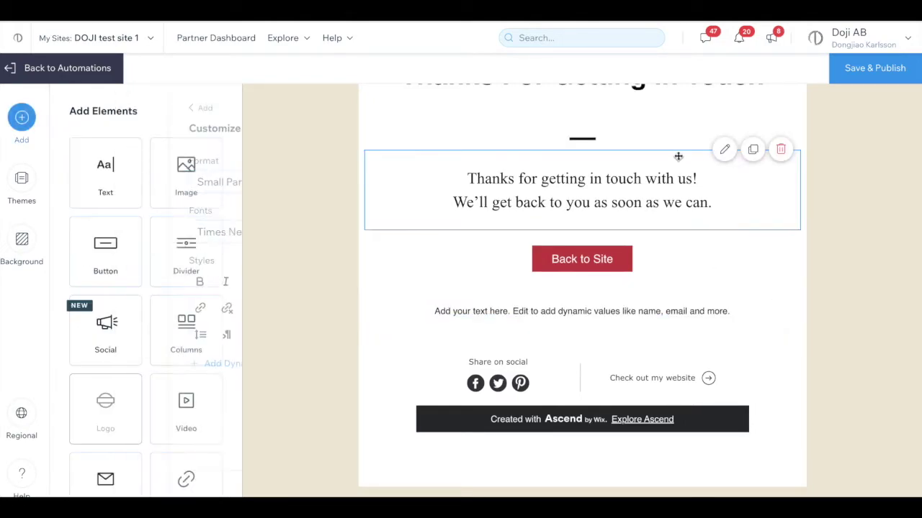
Try the Classic and Minimal themes on the email, and apply the Light theme.
scroll(779, 322, "up", 2)
scroll(780, 322, "up", 3)
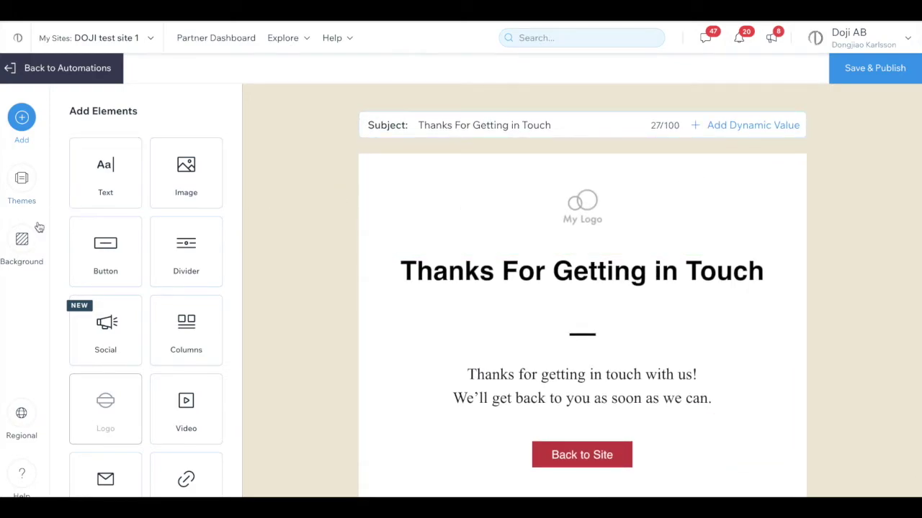
left_click(22, 182)
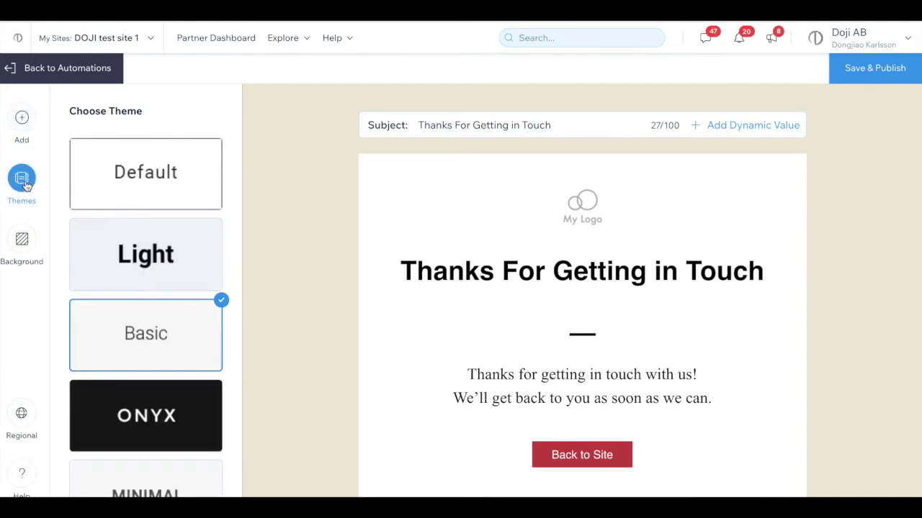
scroll(190, 278, "down", 5)
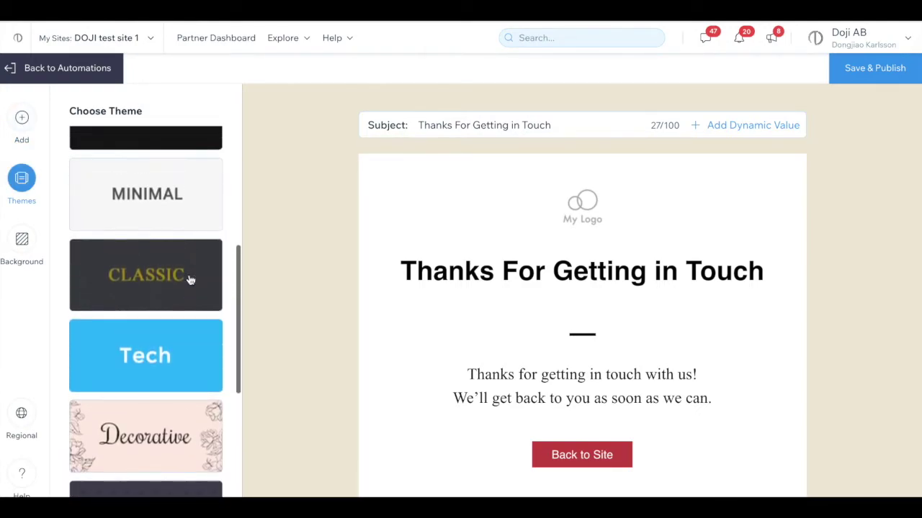
scroll(187, 284, "up", 1)
left_click(171, 345)
left_click(173, 244)
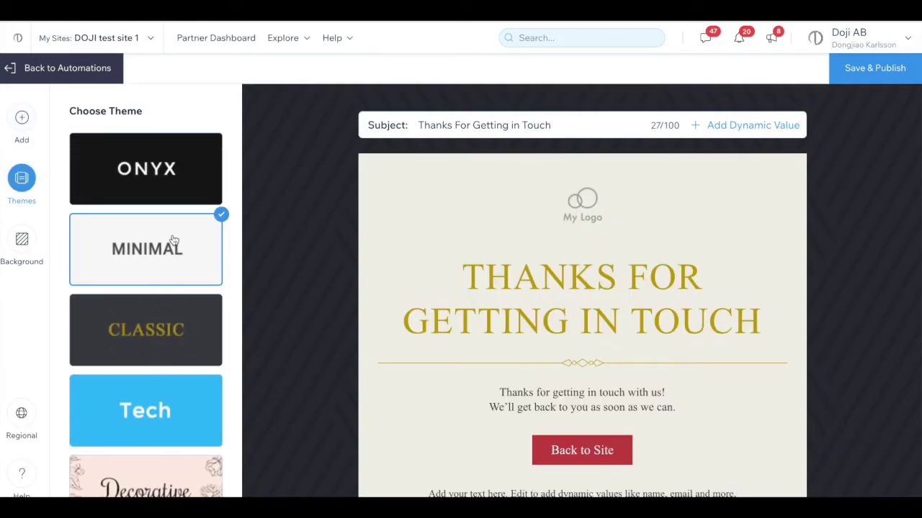
scroll(172, 256, "up", 3)
left_click(171, 261)
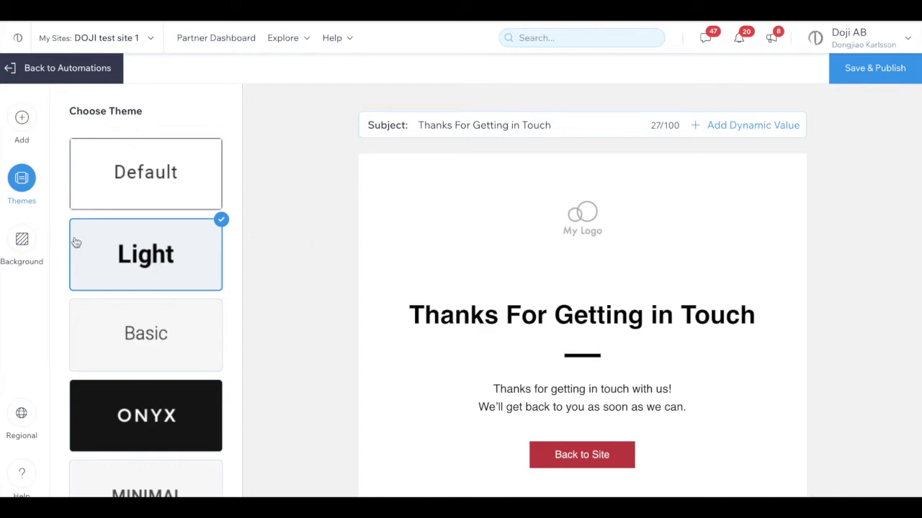
Try the speckled, green striped and blue abstract-shape patterns as the email's background, and check the options for choosing a custom image.
left_click(23, 240)
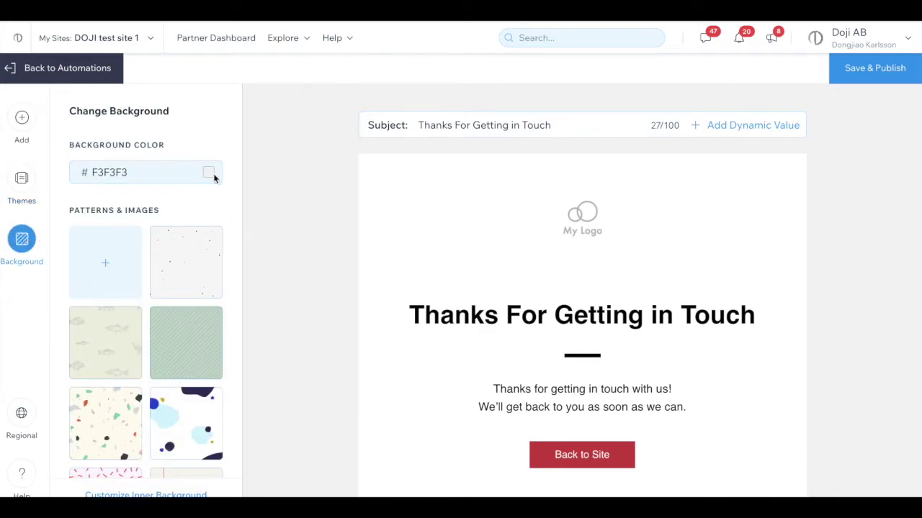
scroll(183, 275, "down", 1)
left_click(195, 236)
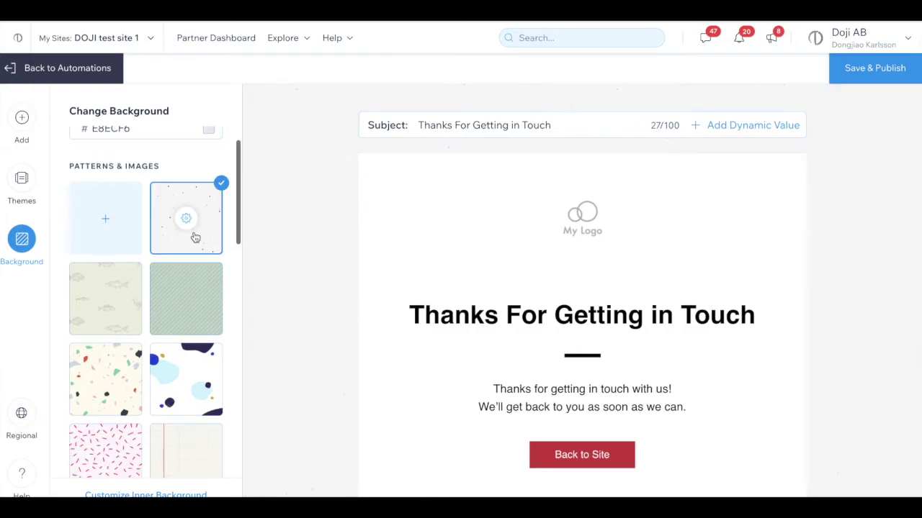
left_click(192, 298)
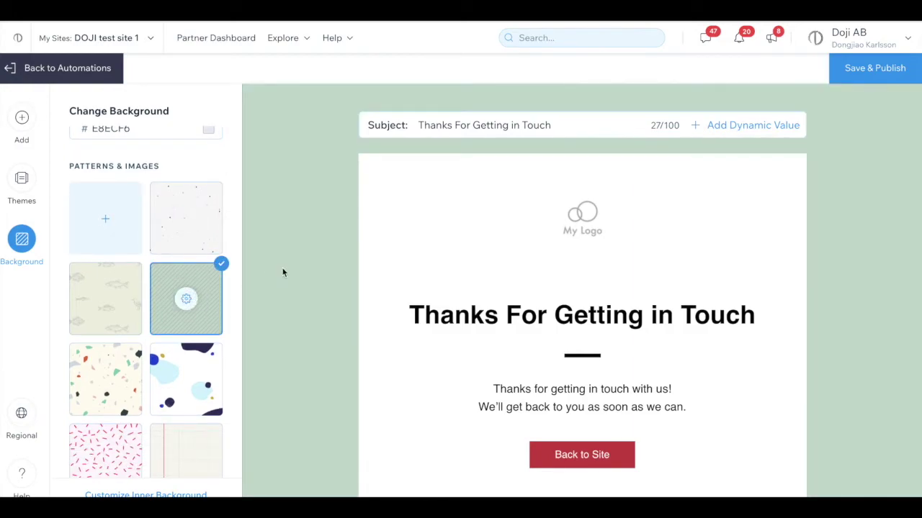
left_click(191, 347)
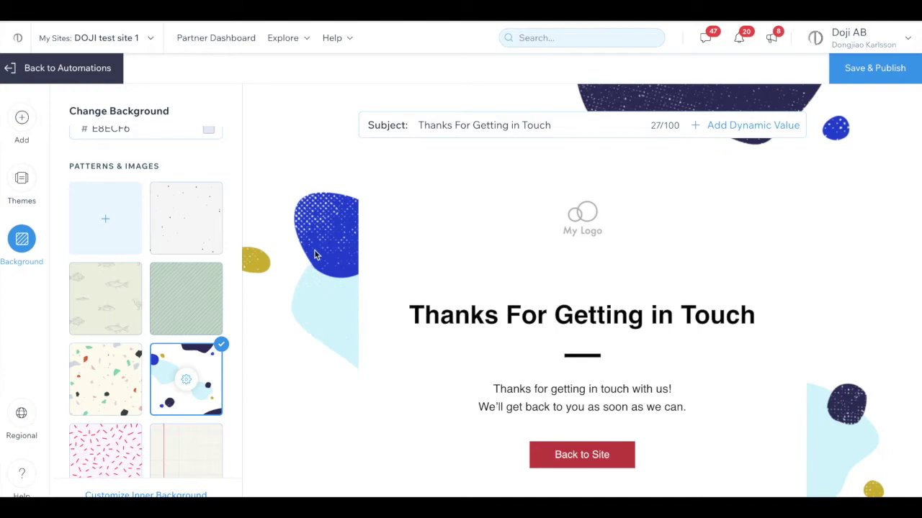
left_click(106, 216)
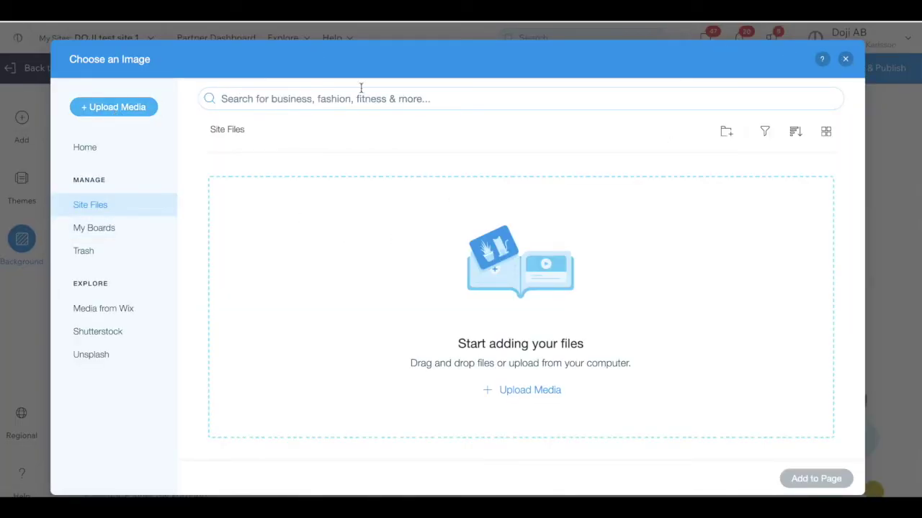
left_click(843, 60)
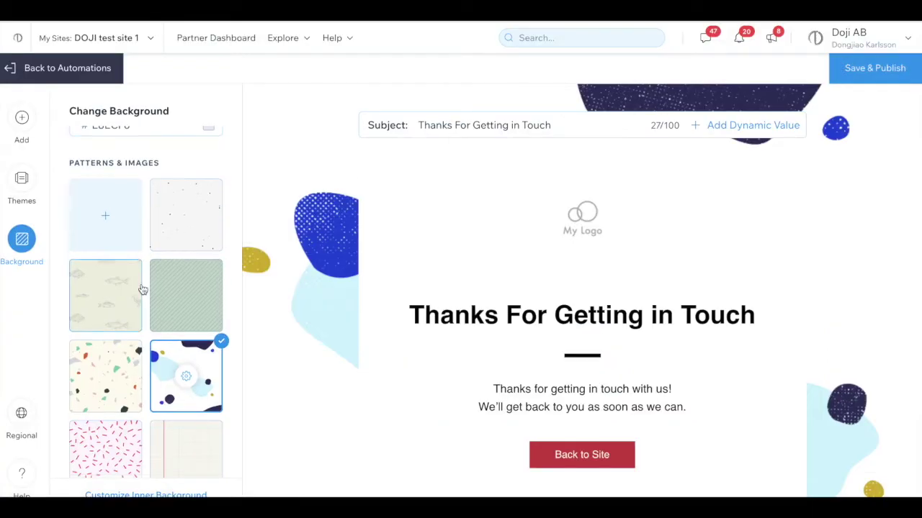
Apply the dark red chevron pattern as the email's background.
scroll(141, 290, "down", 10)
scroll(142, 289, "down", 2)
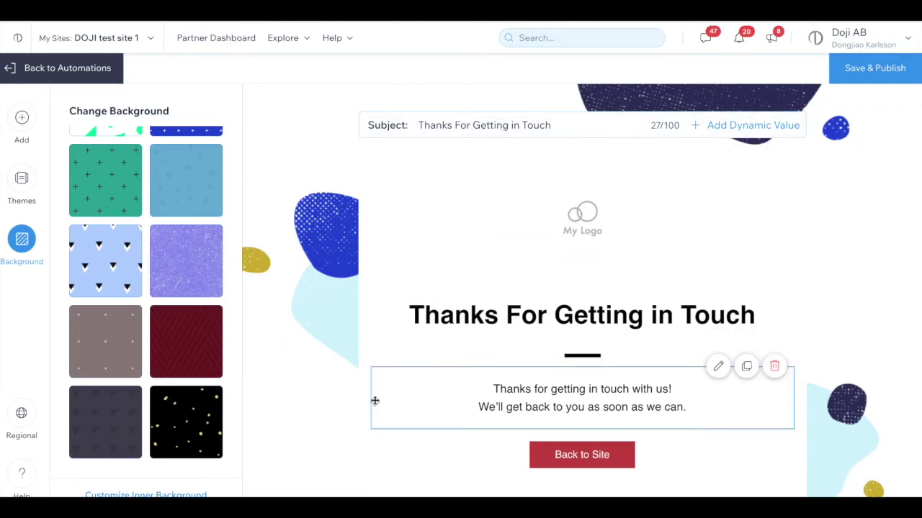
left_click(165, 350)
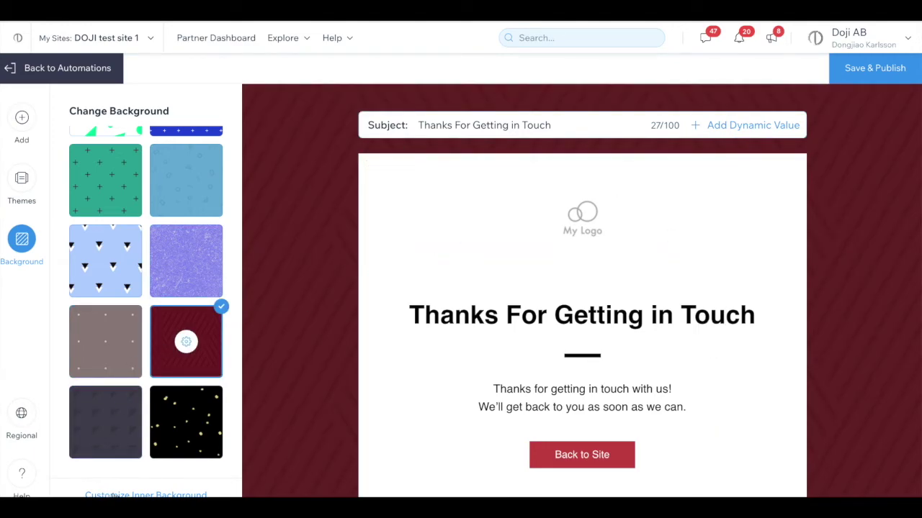
Try C2AFAF and DFDFDF as the email's inner background color, and set it back to white (FFFFFF).
left_click(121, 495)
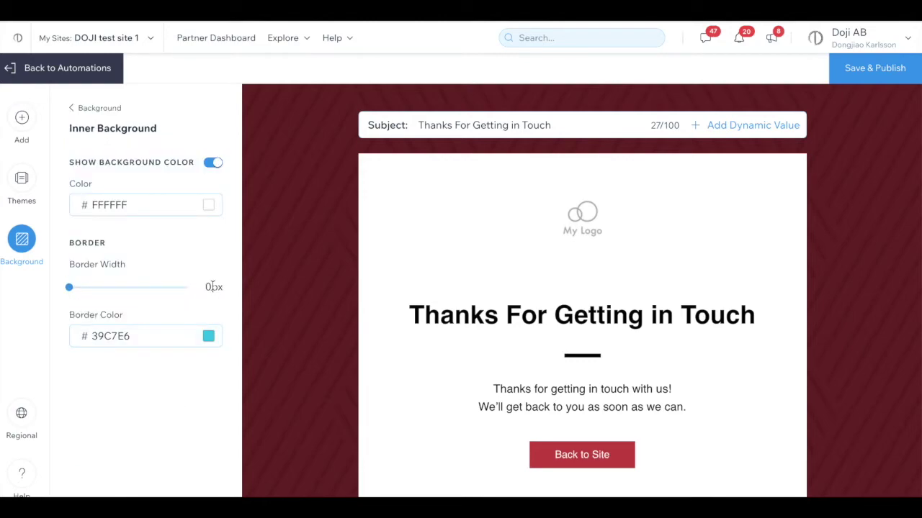
left_click(208, 206)
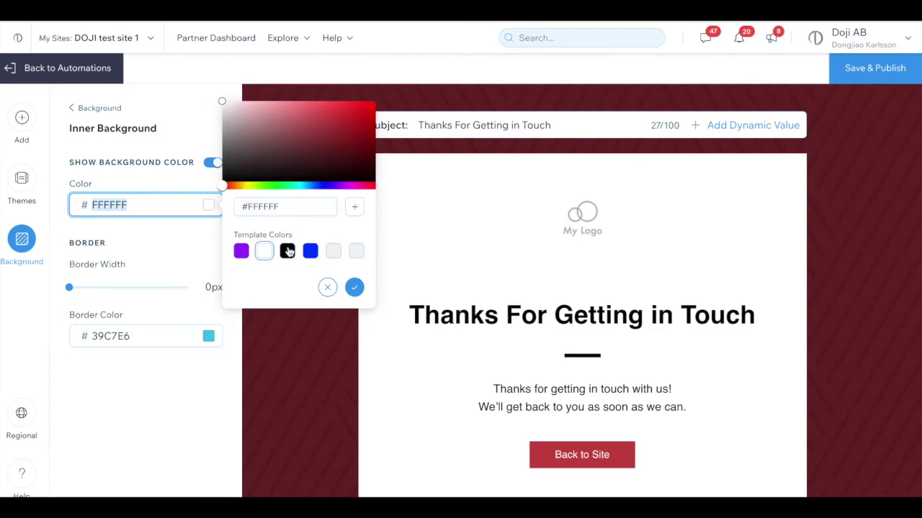
left_click(237, 121)
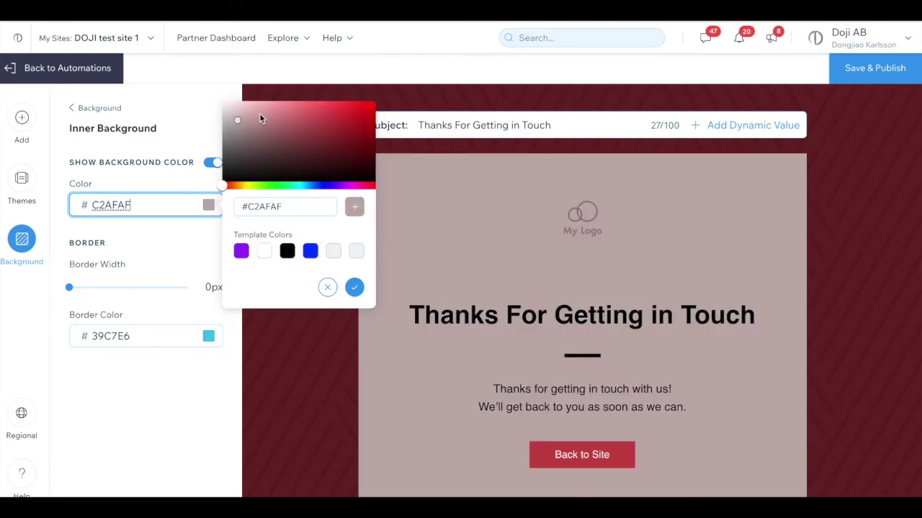
left_click_drag(252, 108, 212, 115)
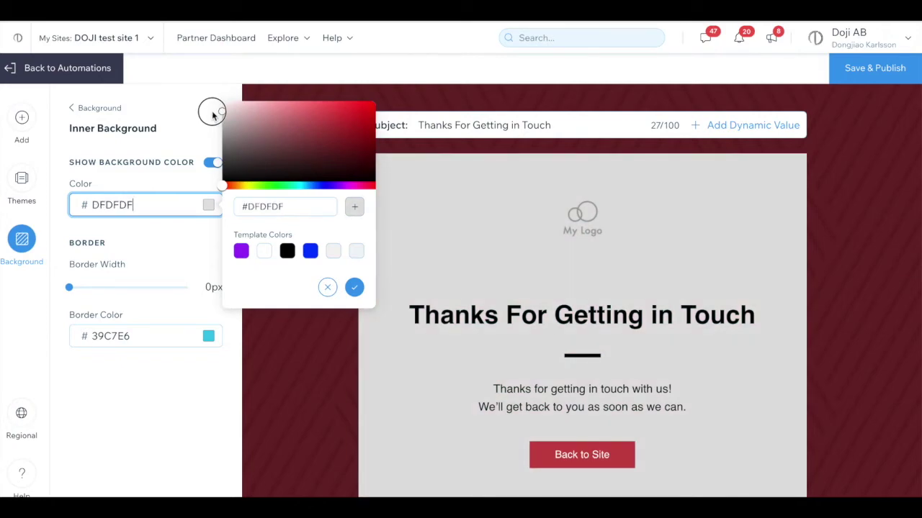
left_click(212, 115)
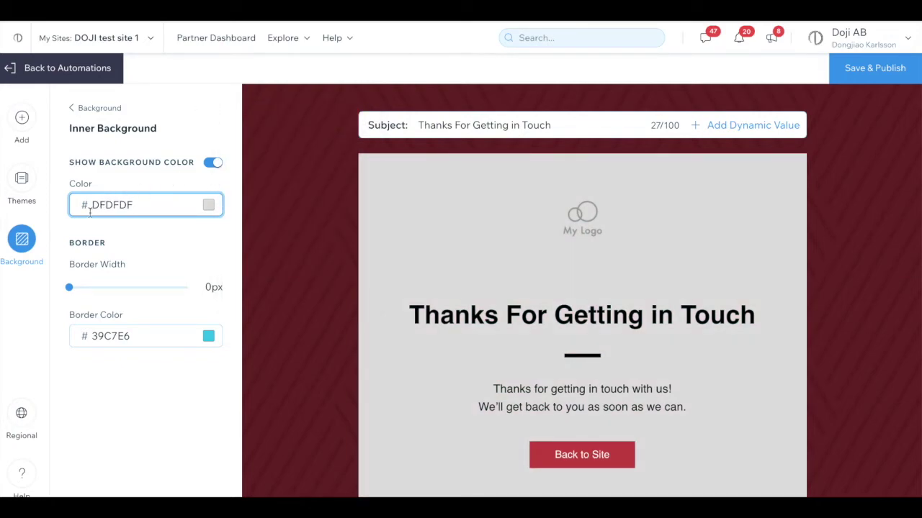
left_click(208, 205)
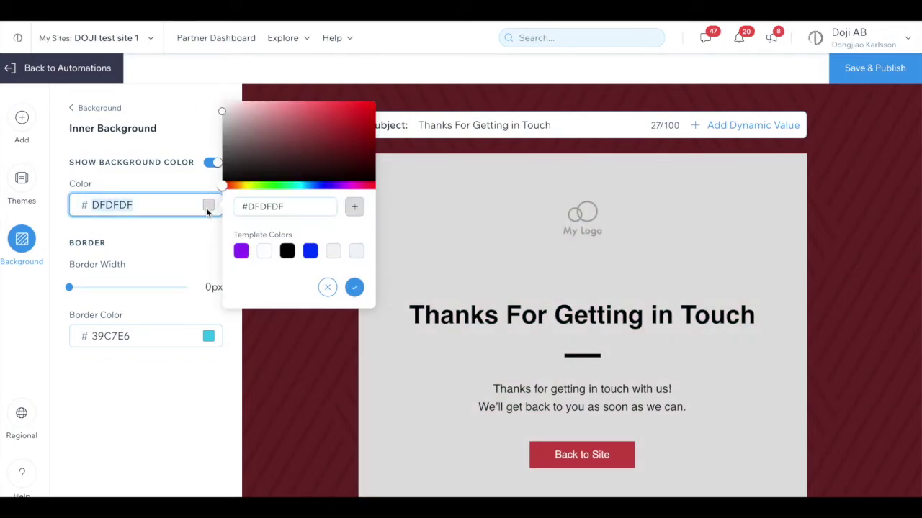
left_click(264, 250)
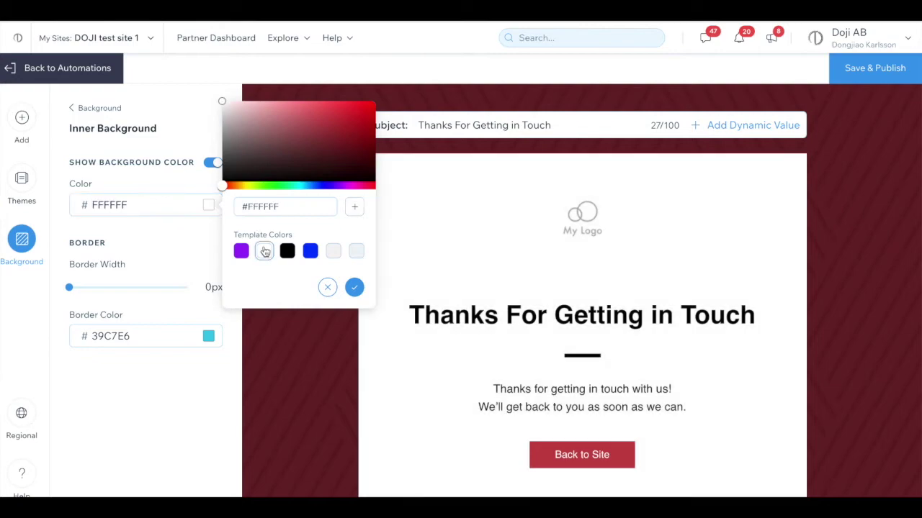
Close the inner background color choice and return to the email's main background settings.
left_click(189, 250)
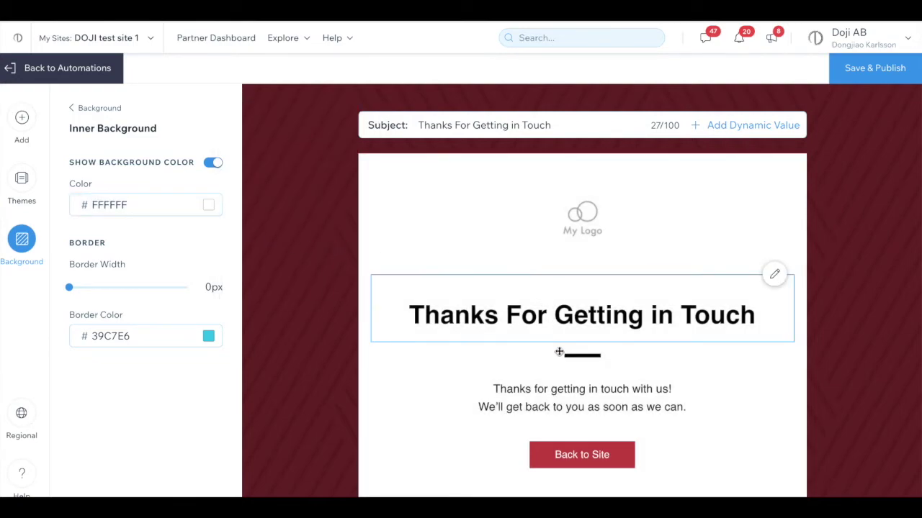
scroll(559, 351, "down", 3)
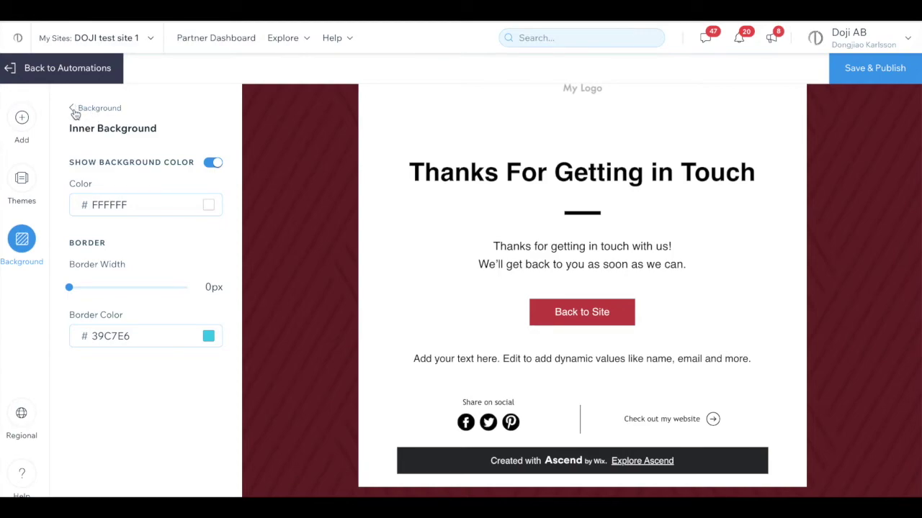
left_click(74, 109)
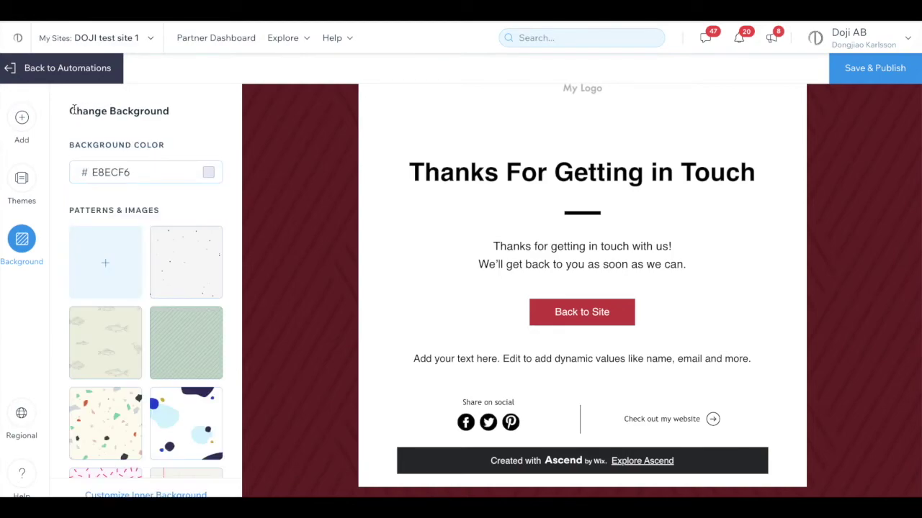
Examine the formatting, link and dynamic value options for the "Add your text here" paragraph, and leave the text editor.
left_click(569, 357)
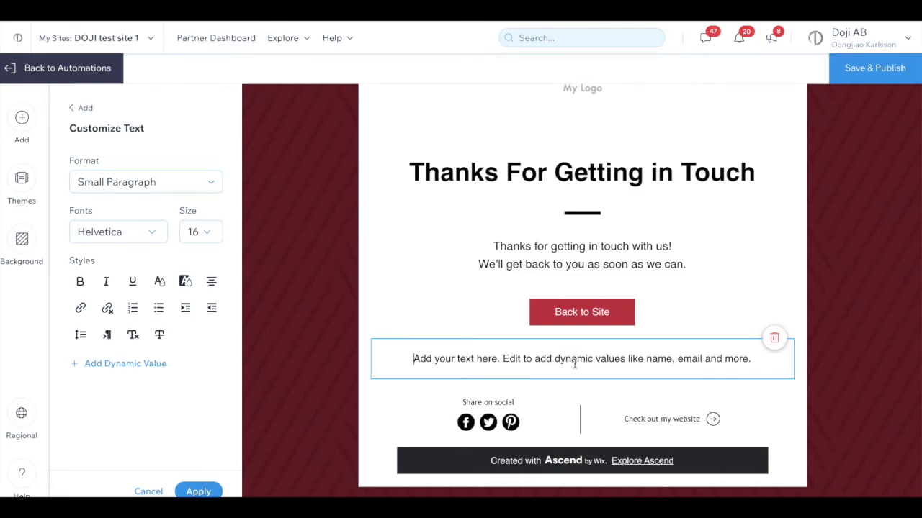
left_click_drag(540, 358, 670, 365)
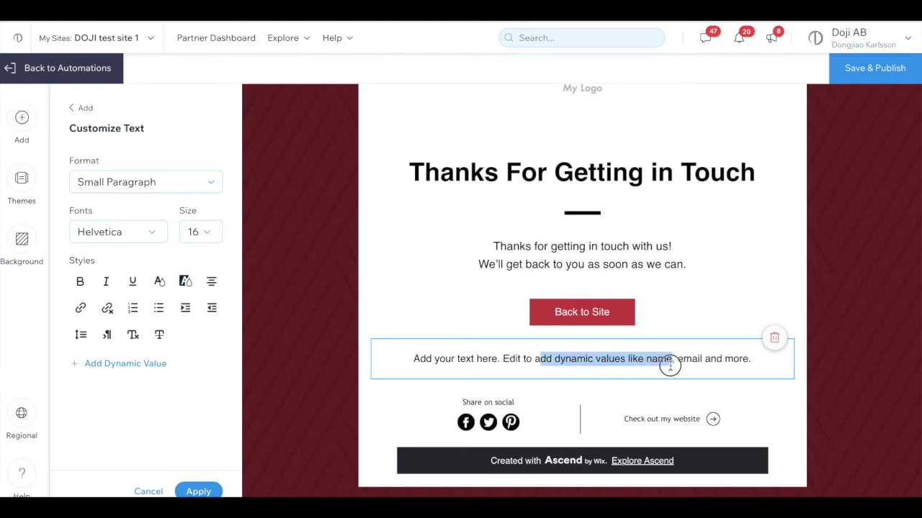
left_click(81, 308)
left_click(190, 336)
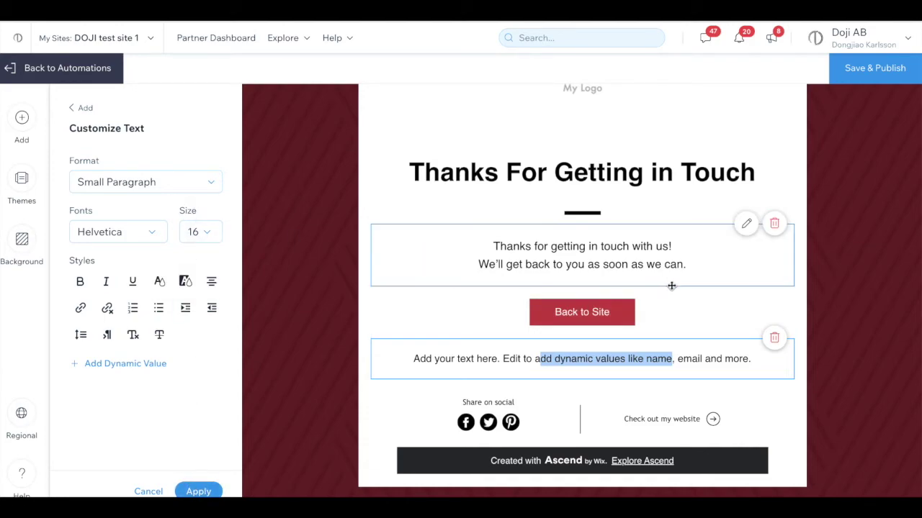
left_click(856, 321)
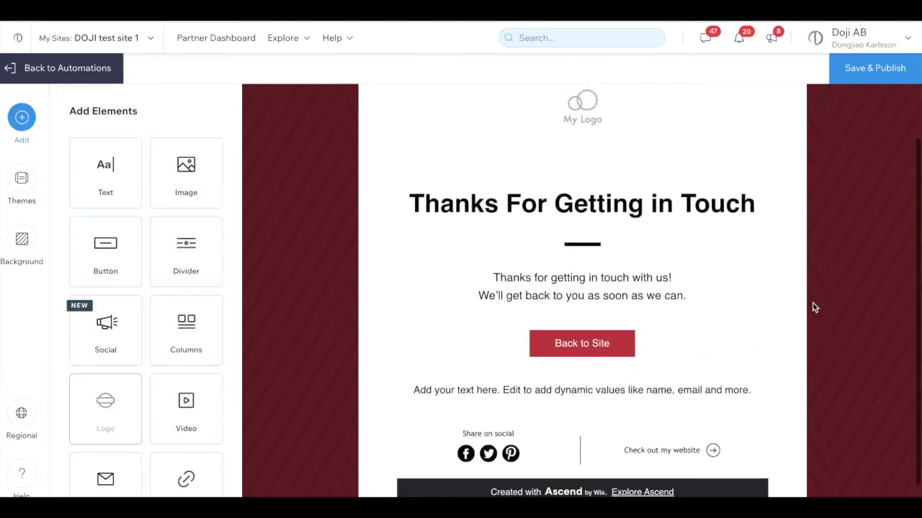
Save and publish the email template, and preview the whole email from the automation setup.
scroll(813, 308, "up", 2)
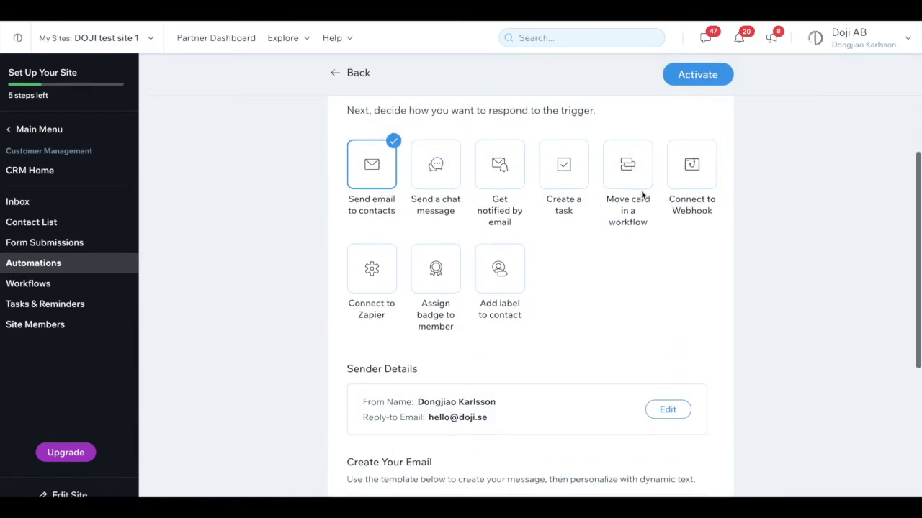
scroll(641, 190, "down", 4)
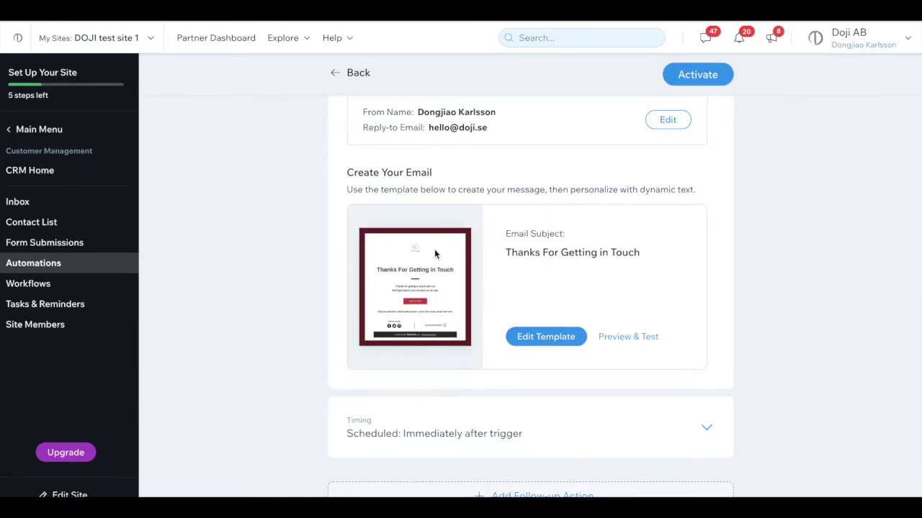
left_click(631, 341)
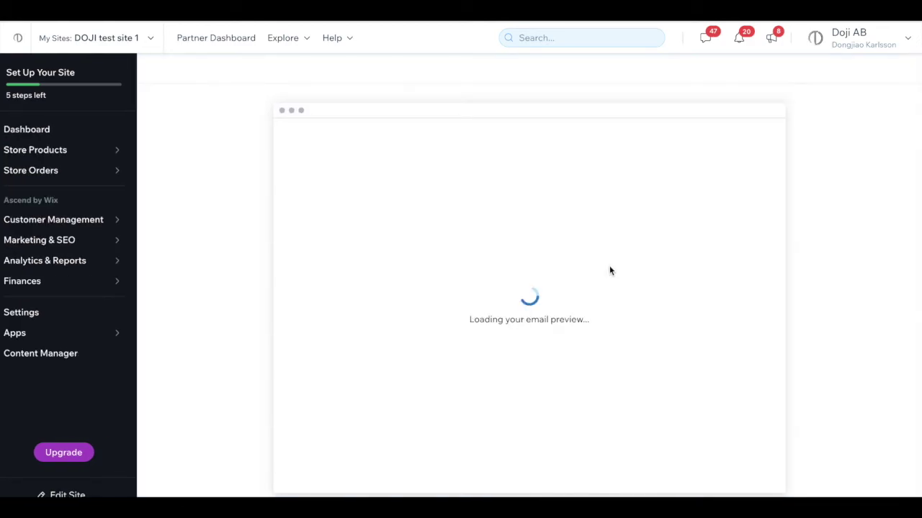
scroll(595, 298, "down", 3)
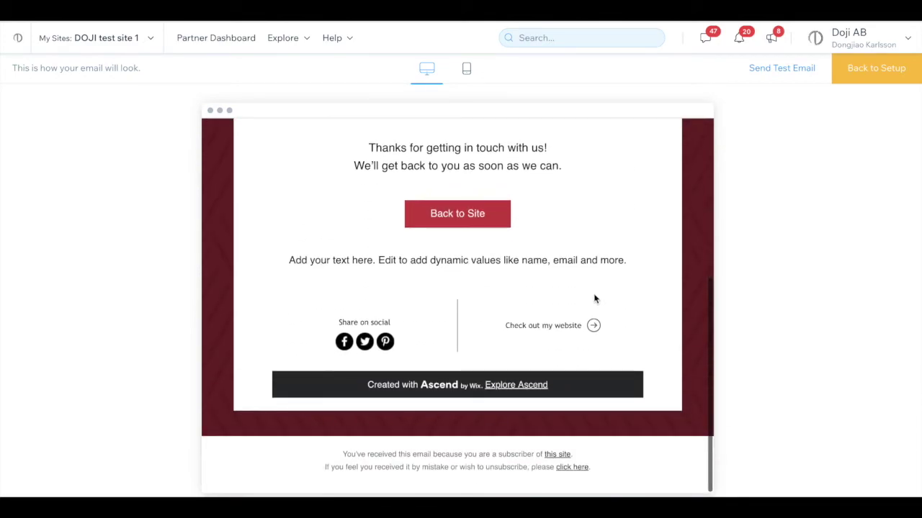
scroll(595, 298, "up", 4)
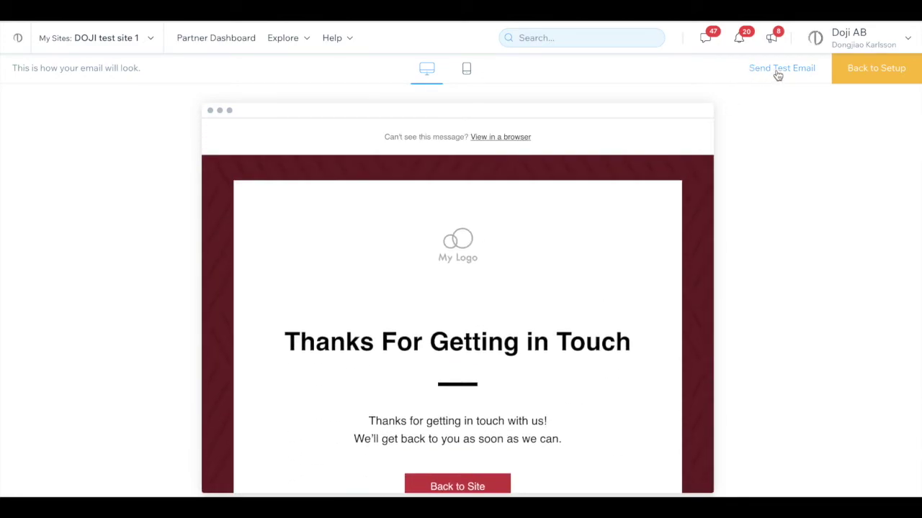
Check the options for sending a free test email, close them, and return from the preview to the automation setup.
left_click(778, 69)
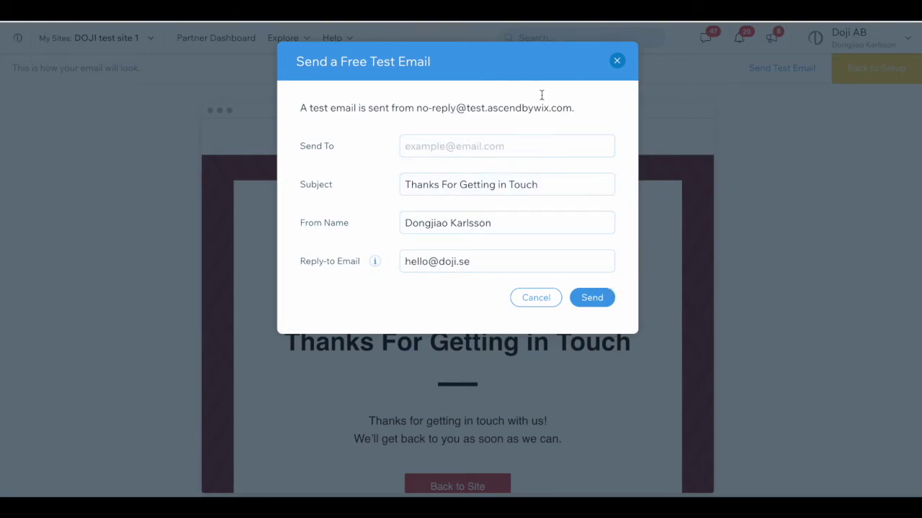
left_click(618, 61)
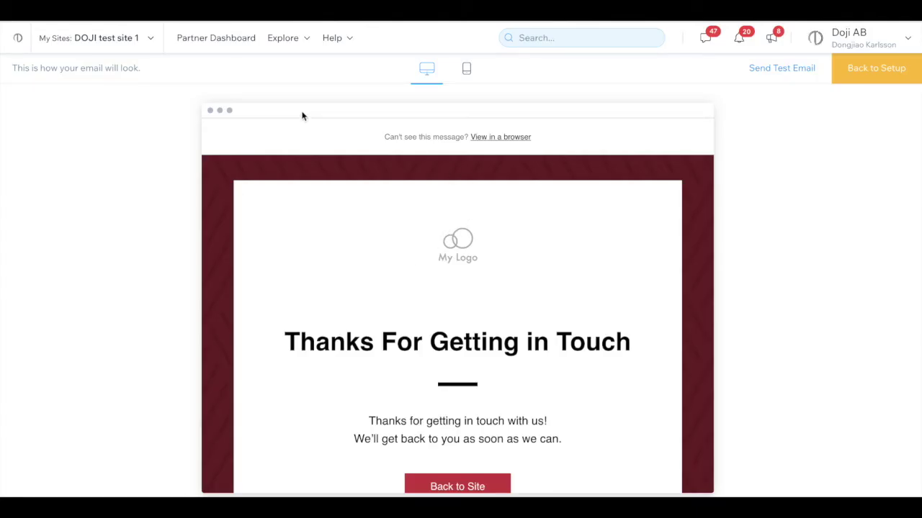
scroll(333, 252, "down", 2)
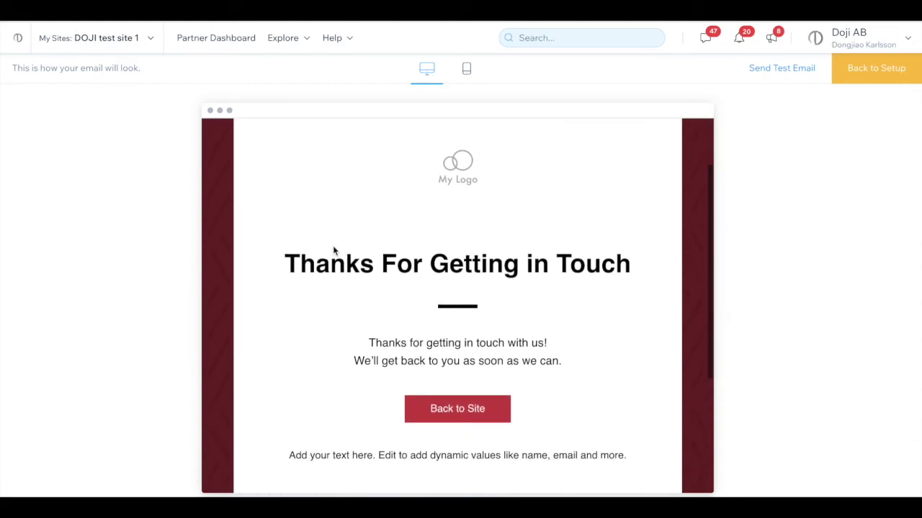
left_click(864, 67)
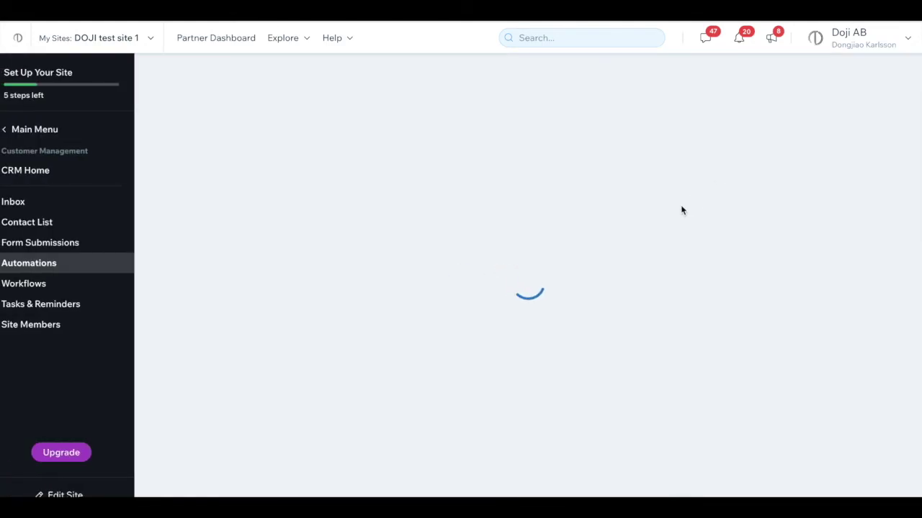
Set the email's timing to Immediately and keep the frequency at Don't limit (trigger every time).
scroll(631, 266, "down", 3)
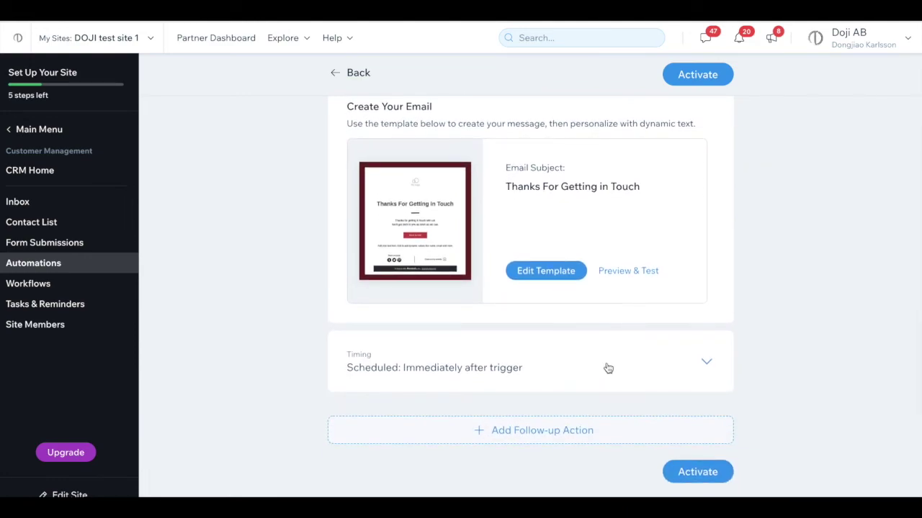
left_click(681, 365)
scroll(681, 366, "down", 2)
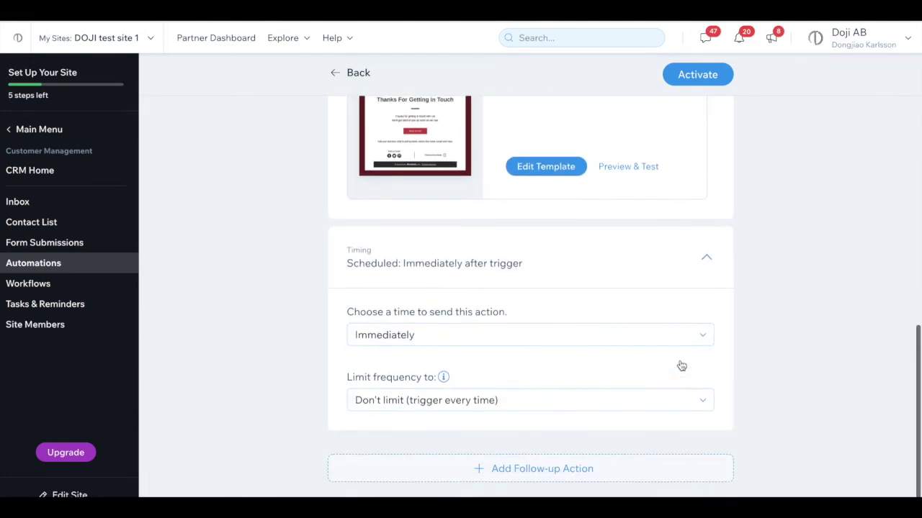
left_click(613, 330)
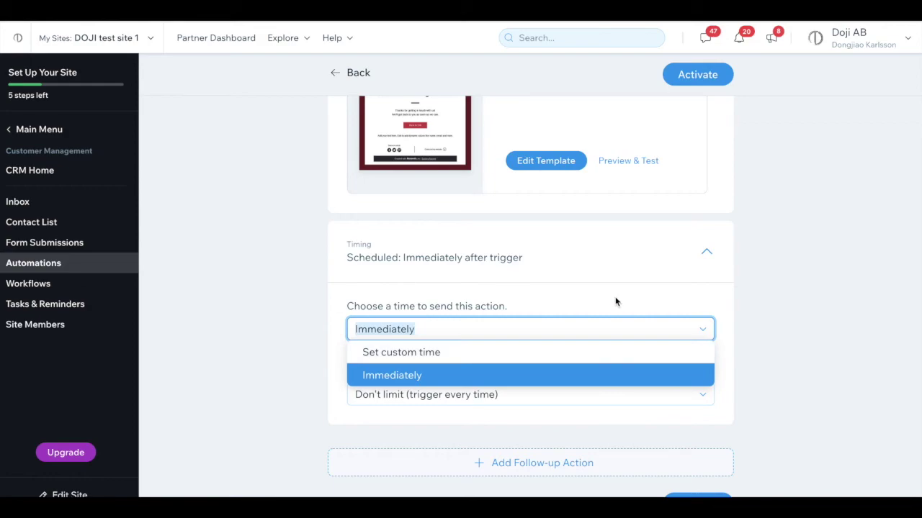
left_click(614, 375)
scroll(615, 425, "down", 1)
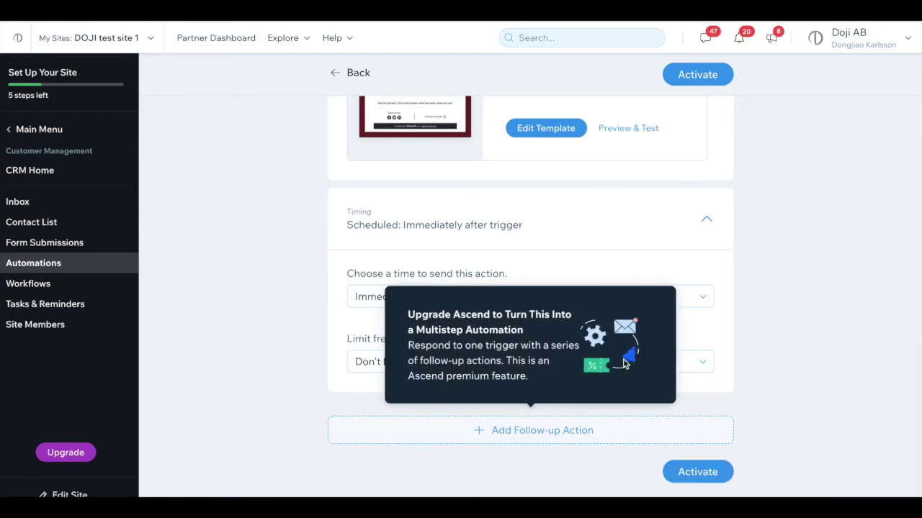
left_click(629, 364)
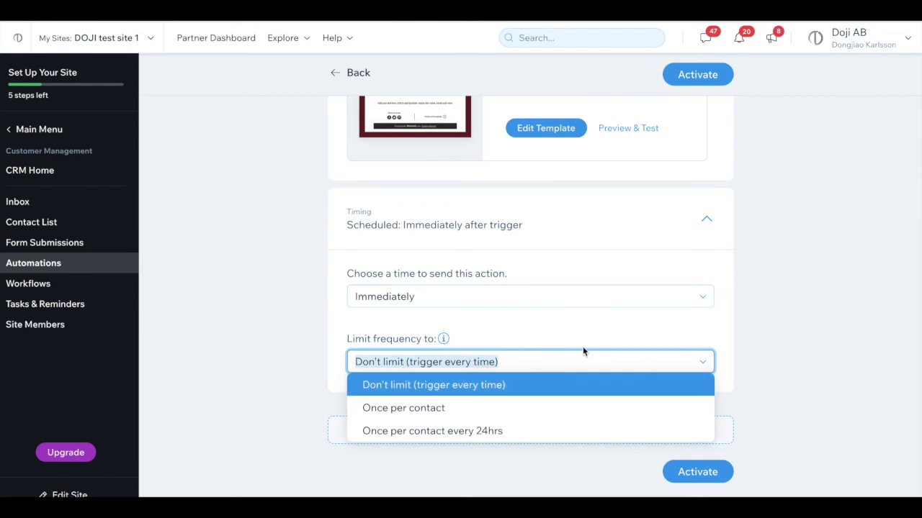
left_click(756, 355)
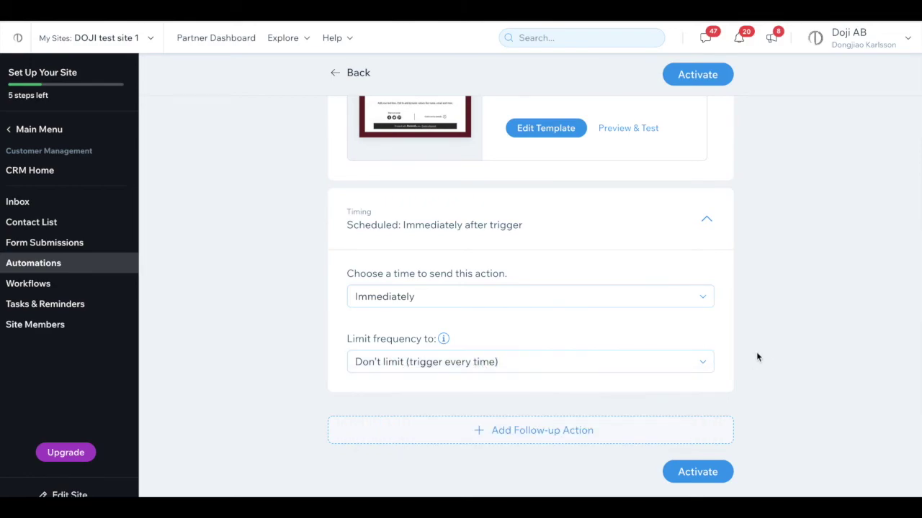
Activate the automation and view the list of created automations.
left_click(702, 476)
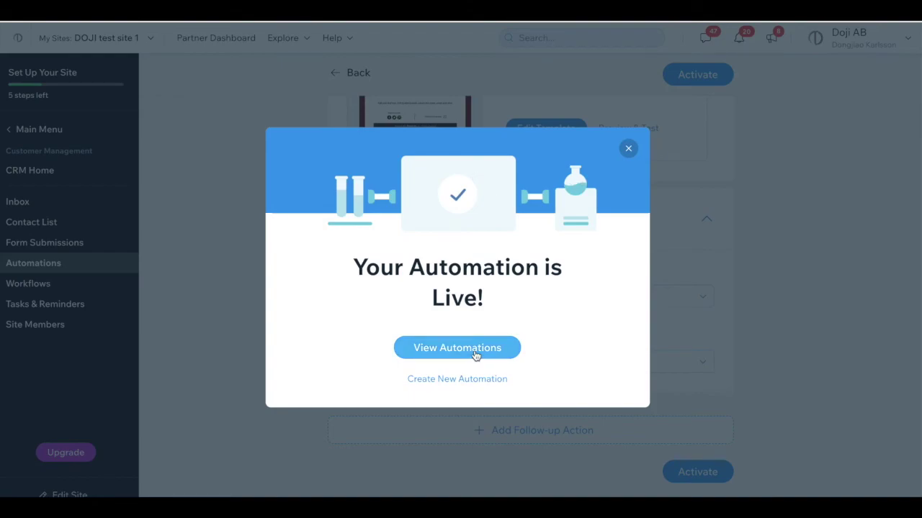
left_click(475, 356)
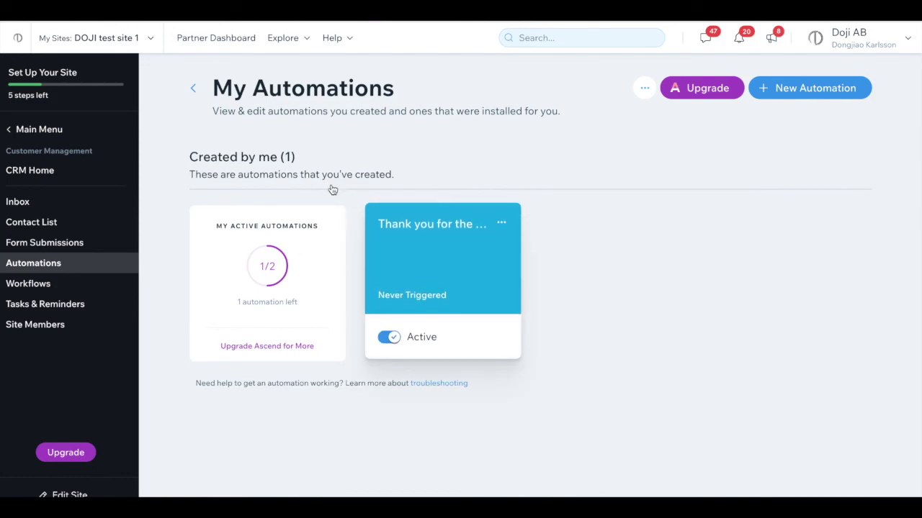
Return to the Automations overview and examine the active automation and the suggested automation templates in each category.
left_click(193, 92)
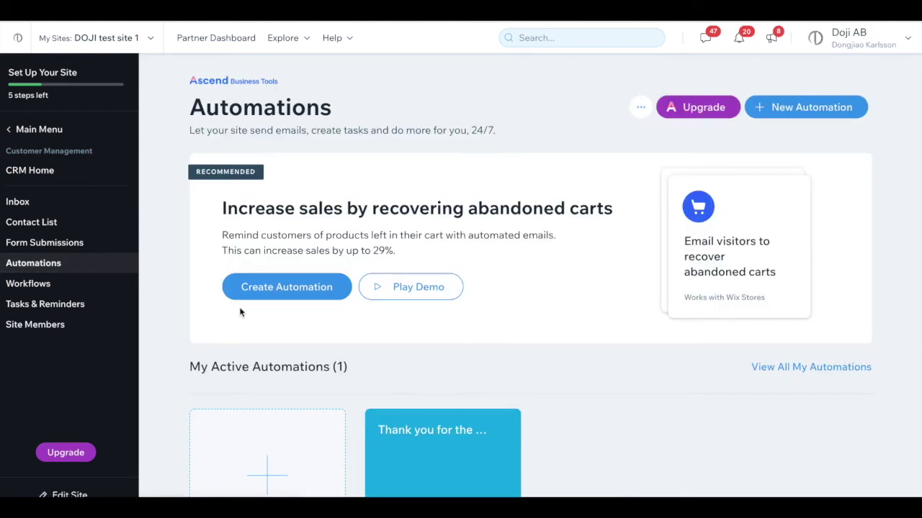
scroll(356, 335, "down", 5)
scroll(356, 335, "up", 4)
scroll(355, 335, "up", 1)
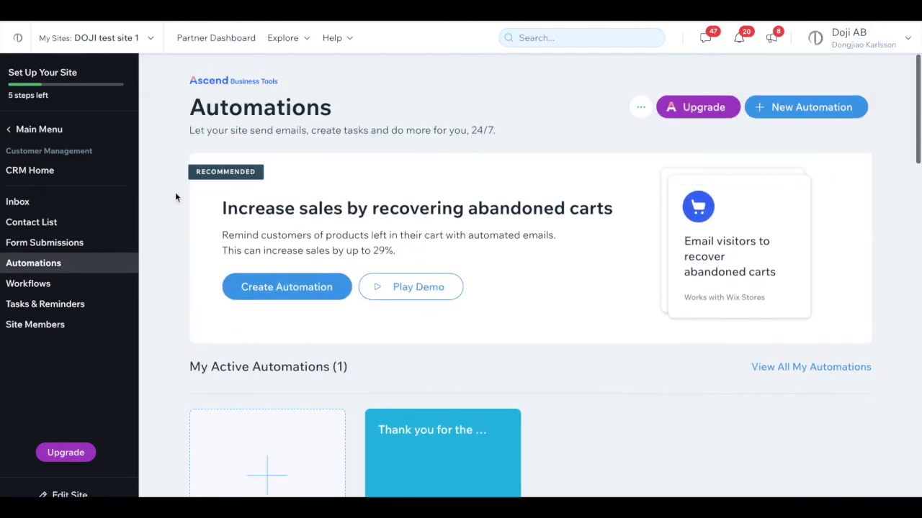
scroll(362, 426, "down", 6)
scroll(362, 427, "down", 6)
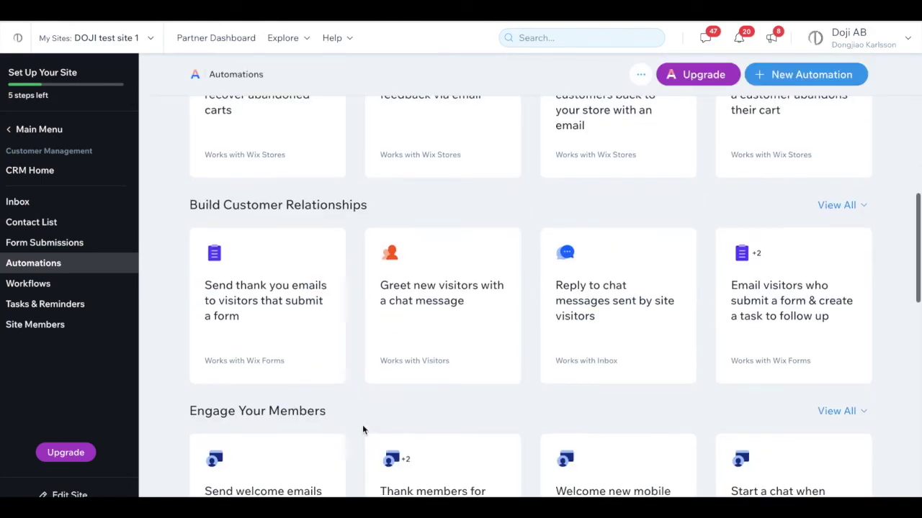
scroll(362, 430, "down", 4)
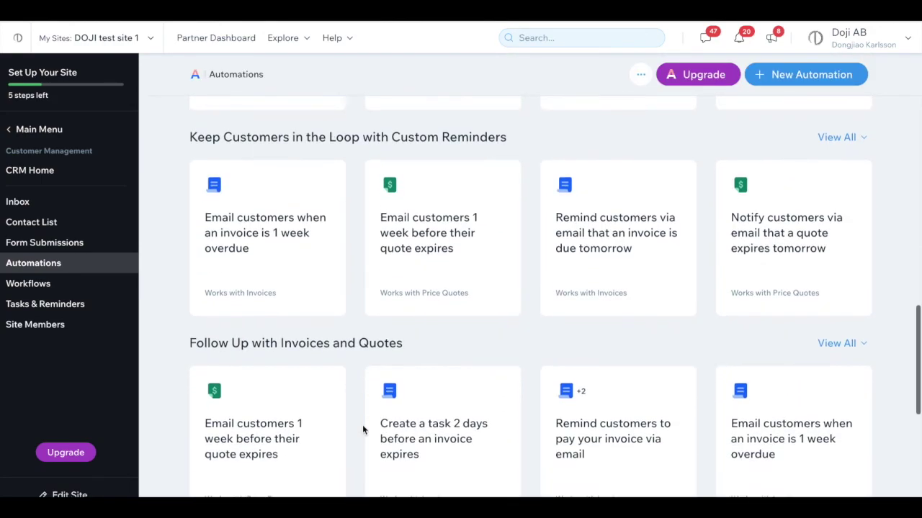
scroll(363, 430, "up", 4)
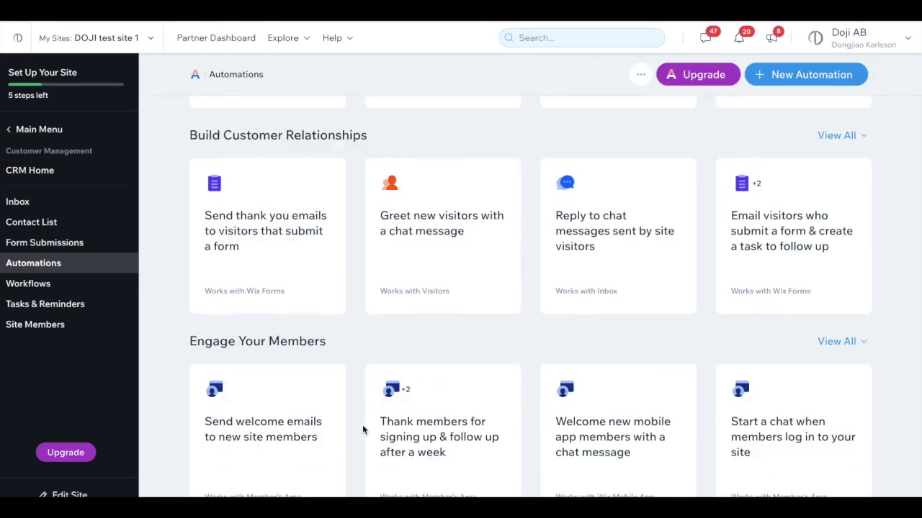
scroll(362, 430, "up", 2)
scroll(363, 425, "up", 3)
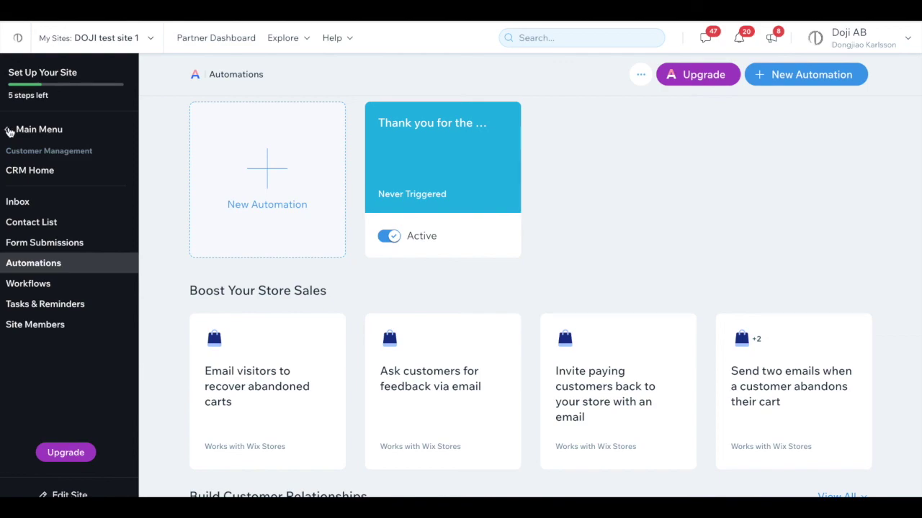
Reopen Automations from the site's Customer Management section and browse the suggested templates for customer relationships, members, reminders and invoices.
left_click(10, 130)
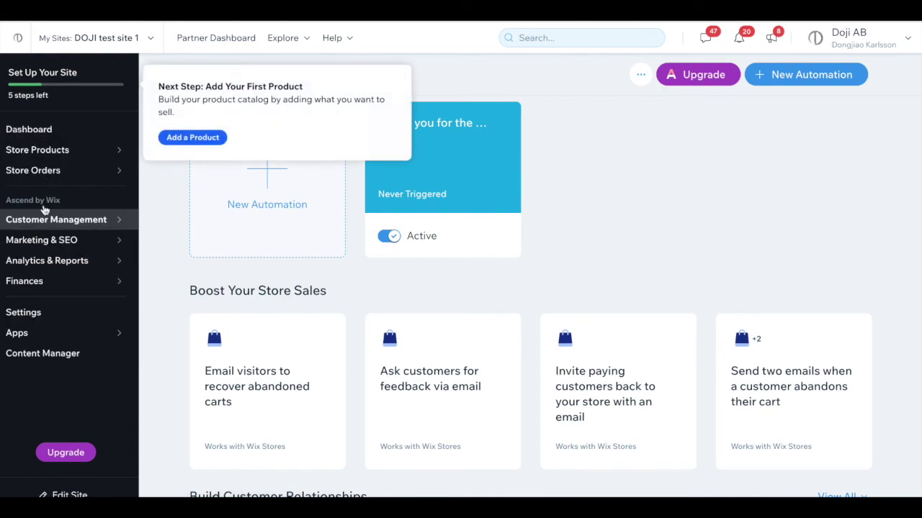
mouse_move(83, 225)
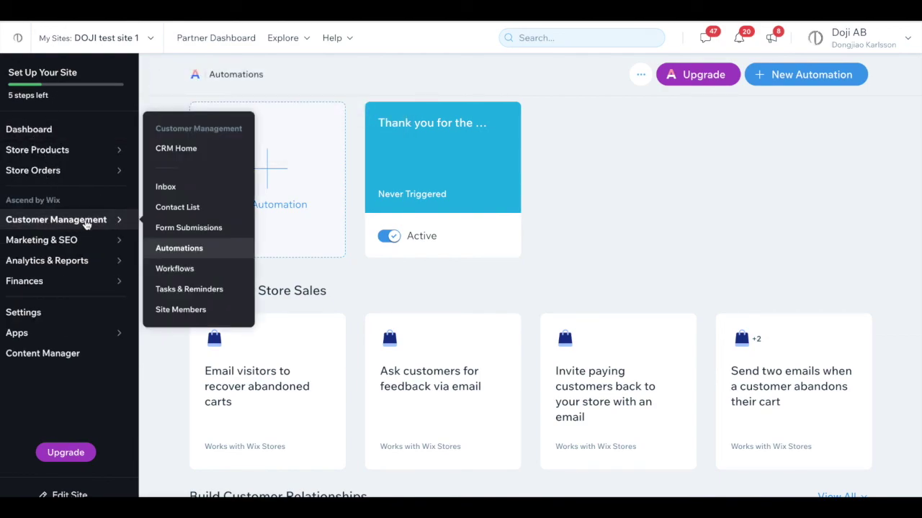
left_click(181, 250)
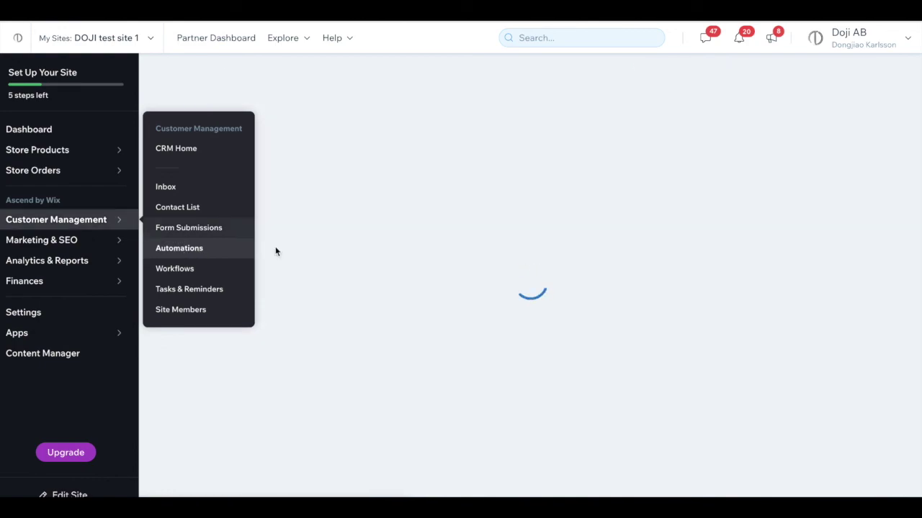
scroll(362, 430, "down", 8)
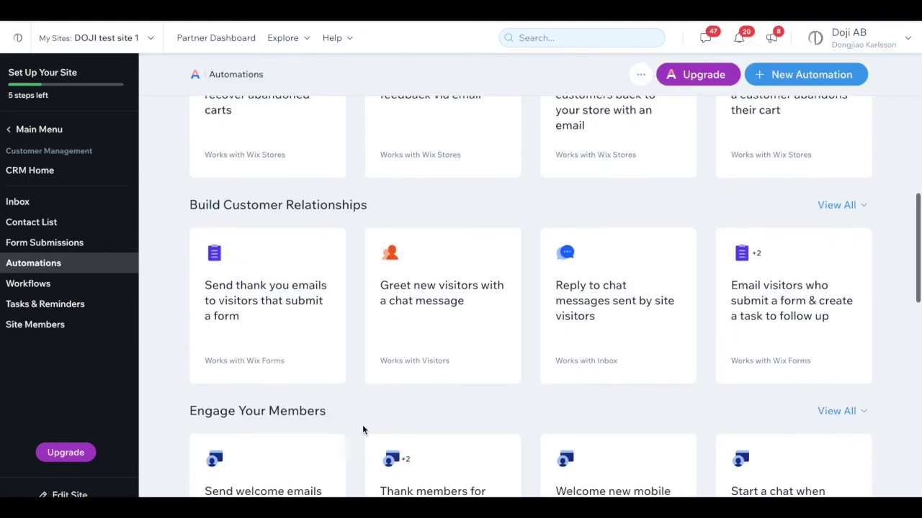
scroll(362, 429, "down", 7)
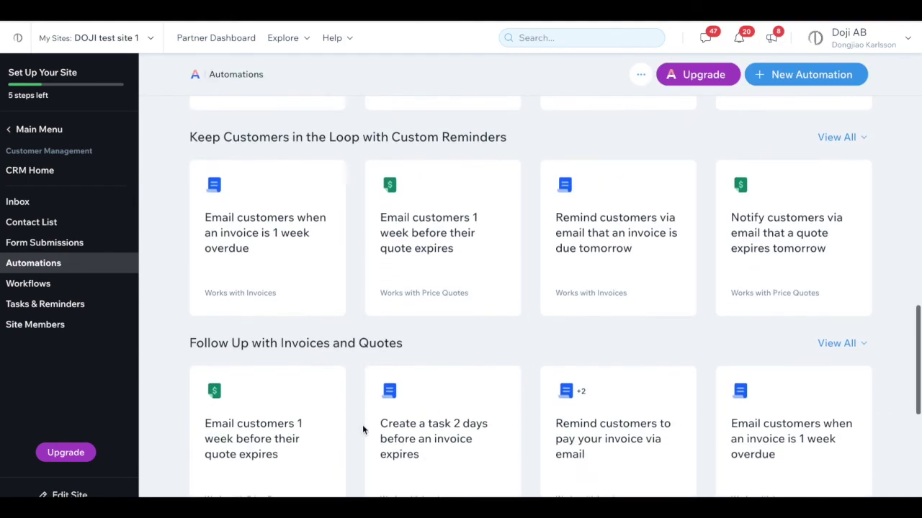
scroll(363, 430, "down", 1)
scroll(362, 429, "up", 6)
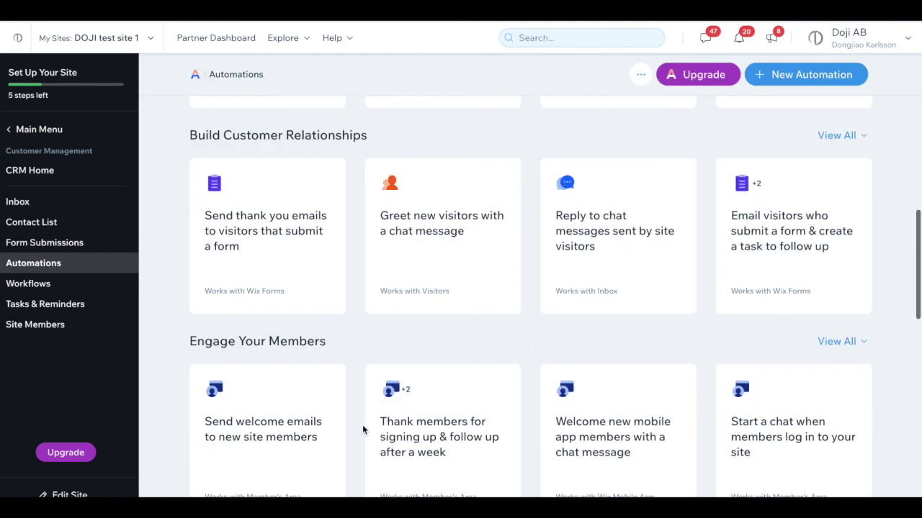